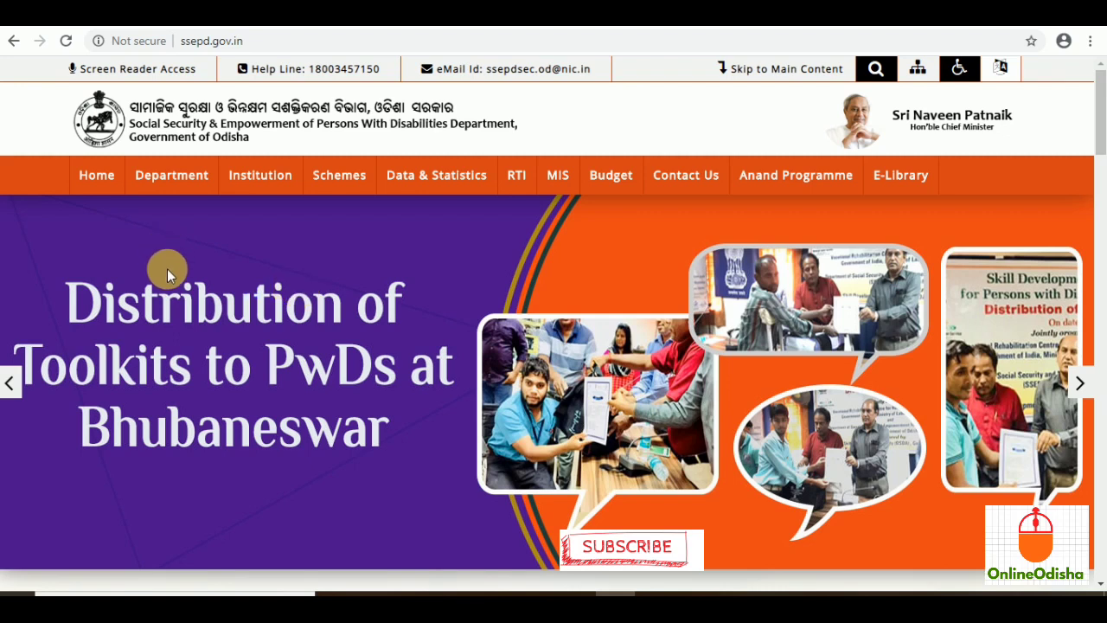
Step: Check the Department and Schemes menus, then scroll the home page down to Apply for Schemes
mouse_move(172, 190)
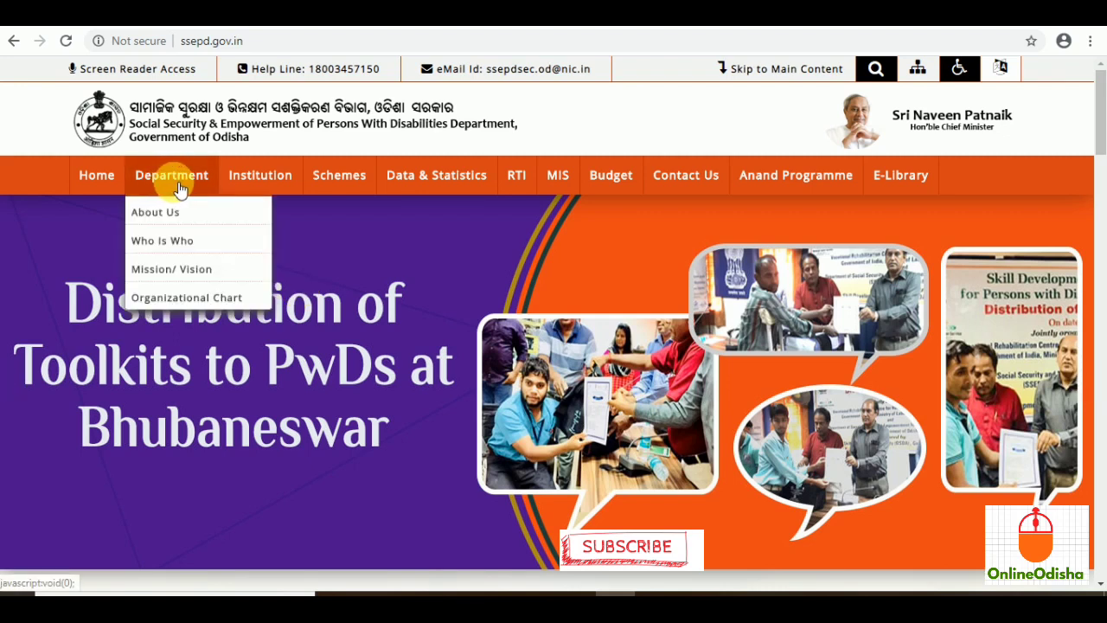
mouse_move(344, 186)
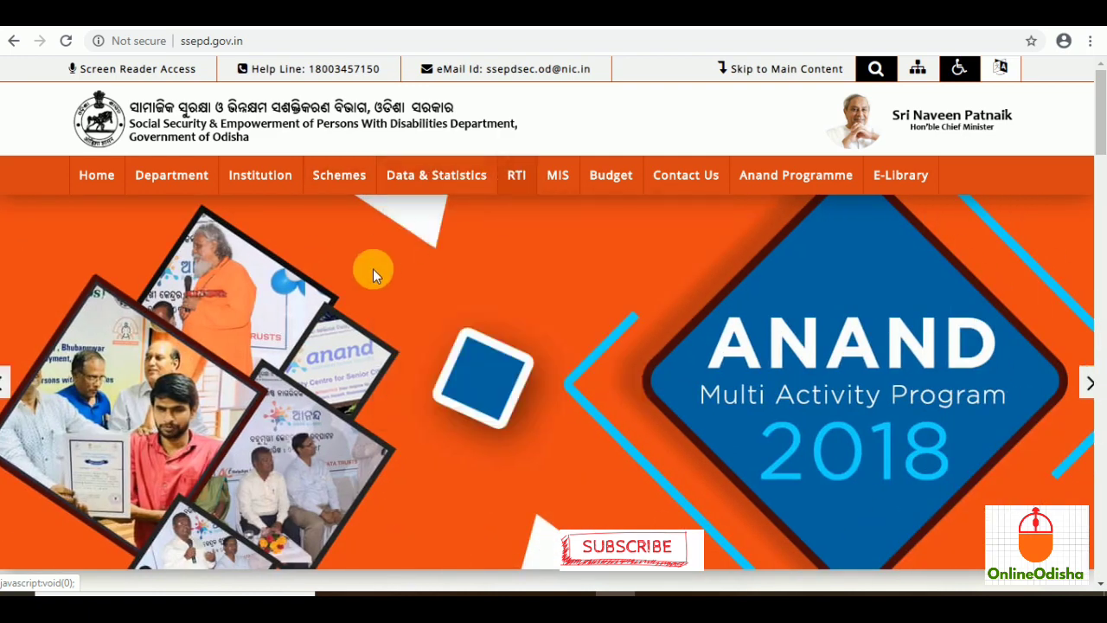
scroll(362, 292, "down", 4)
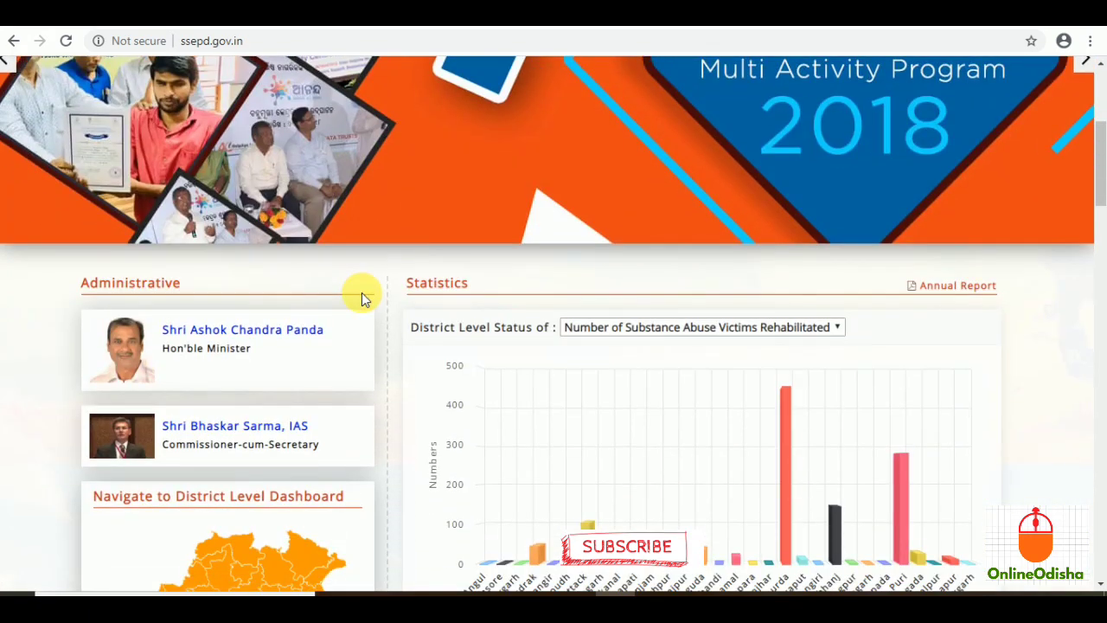
scroll(362, 292, "down", 8)
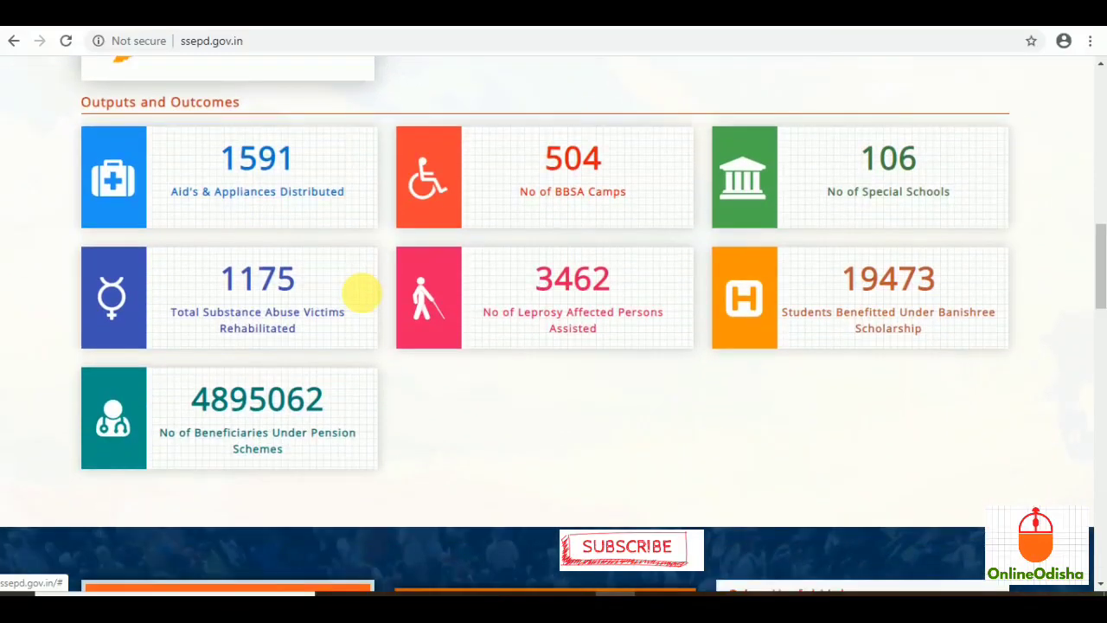
scroll(361, 292, "down", 5)
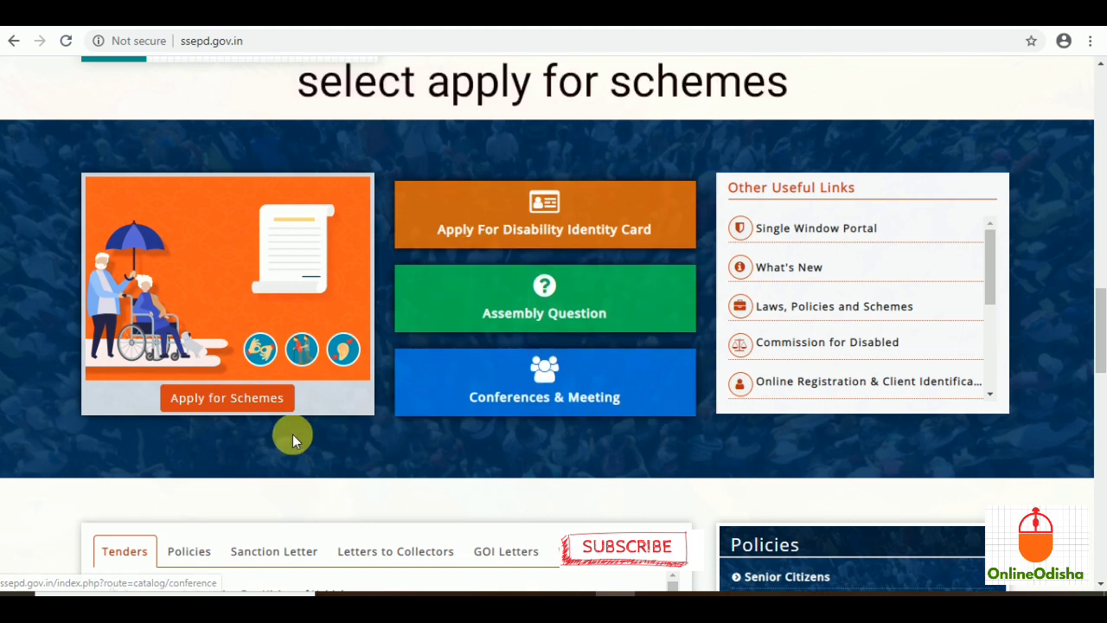
Step: Choose Madhu Babu Pension Yojana on the Apply for Schemes page and proceed to its form
left_click(218, 397)
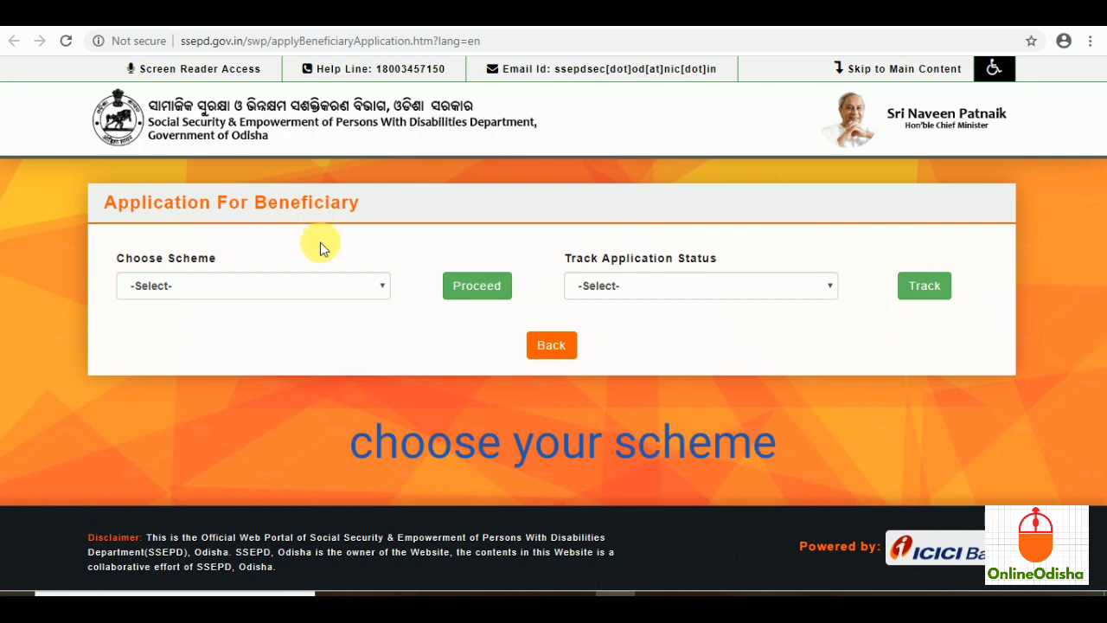
left_click(381, 292)
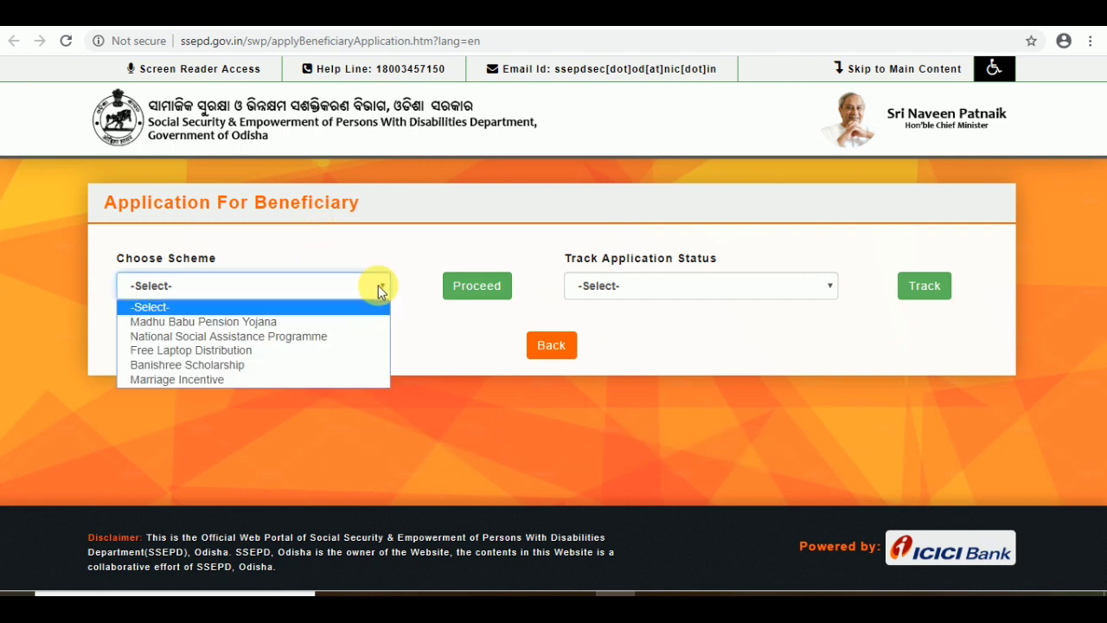
left_click(275, 322)
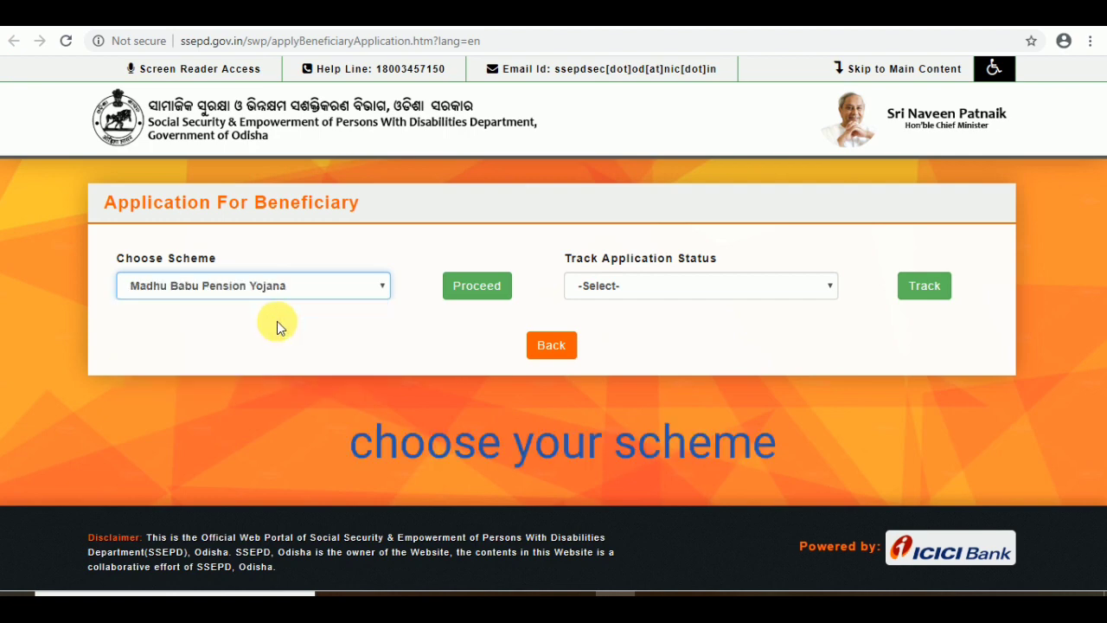
left_click(489, 297)
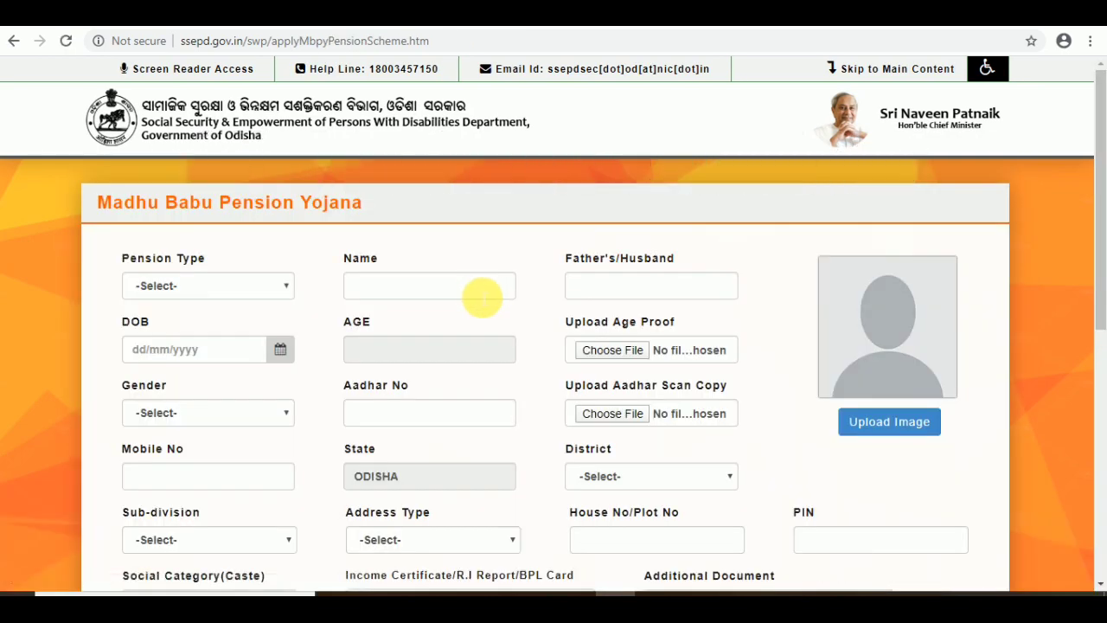
Step: Scroll through the blank pension form and back up, then open the Pension Type list
scroll(364, 302, "down", 6)
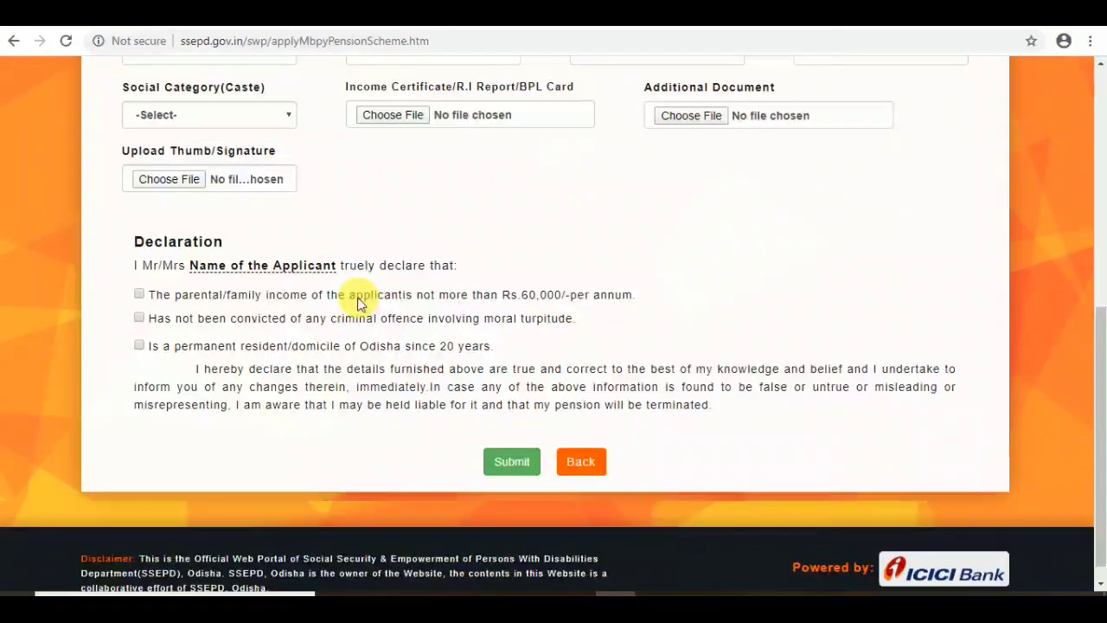
scroll(359, 303, "up", 6)
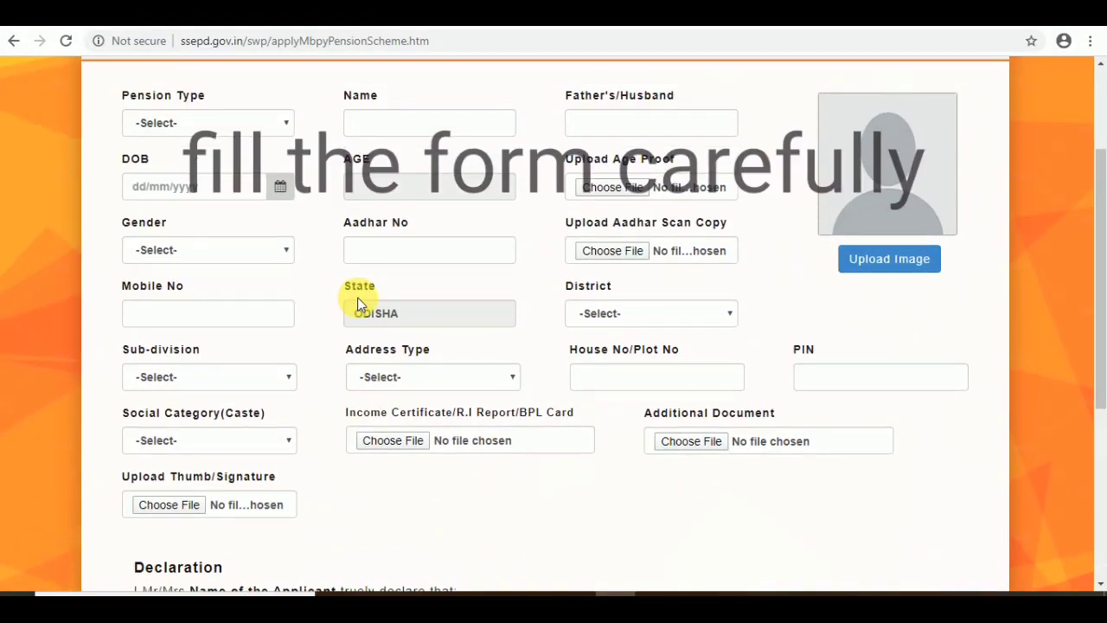
scroll(359, 303, "up", 1)
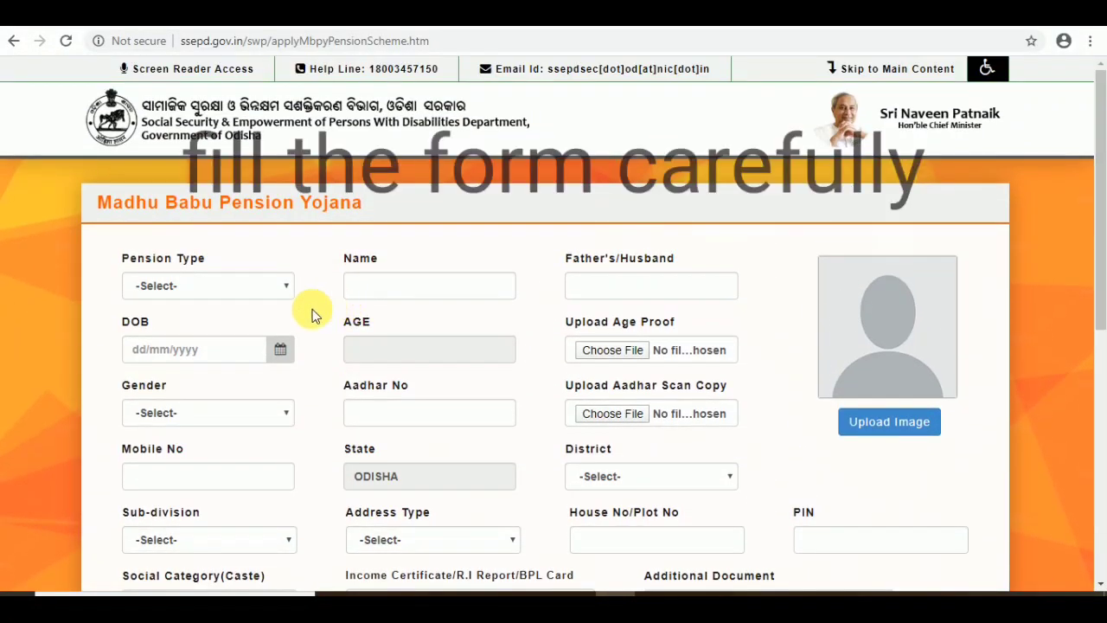
left_click(226, 284)
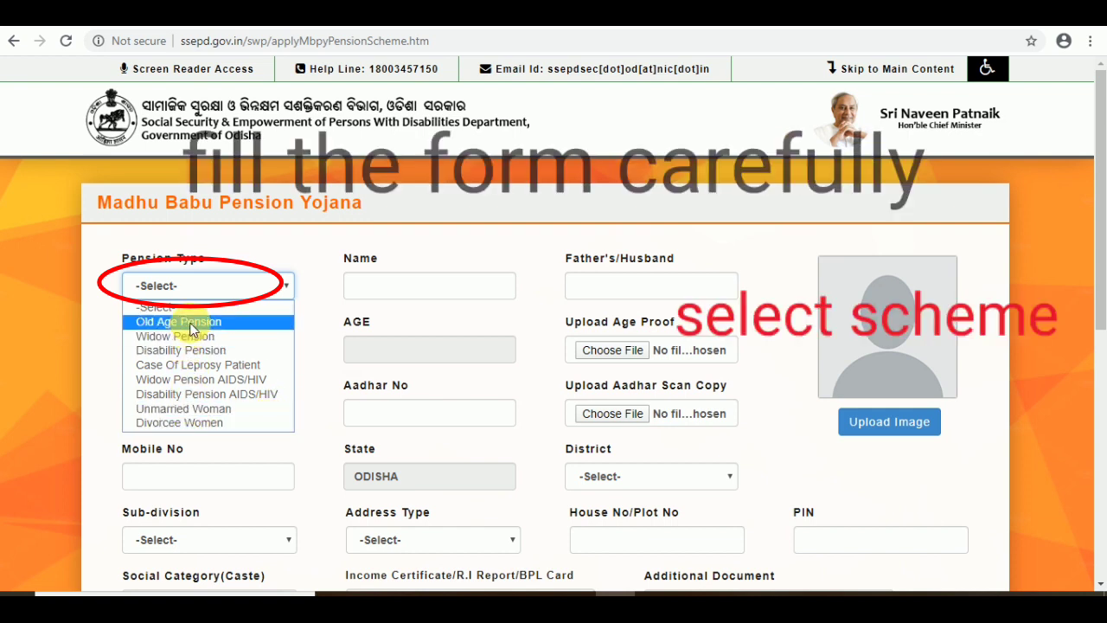
Step: Select Old Age Pension and enter the applicant's name and father's/husband's name
left_click(280, 325)
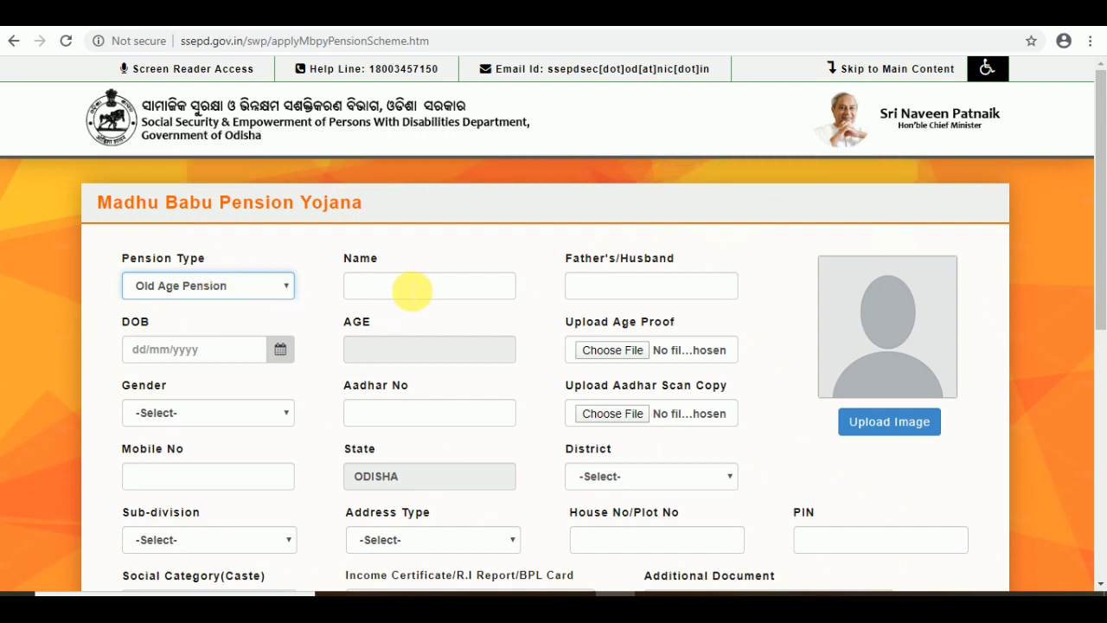
left_click(411, 291)
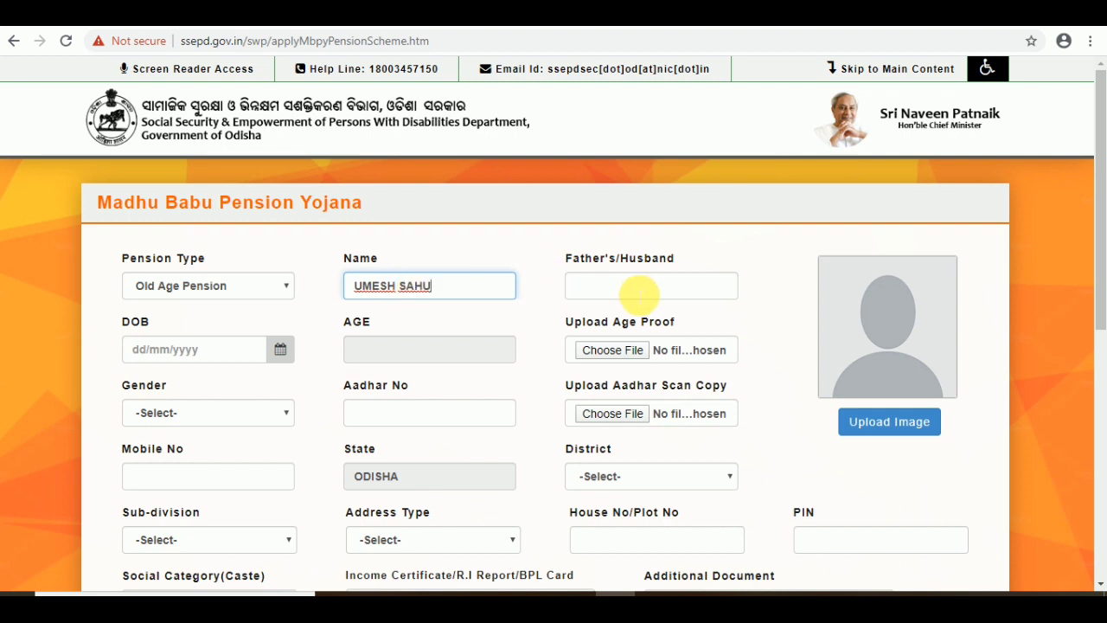
left_click(638, 295)
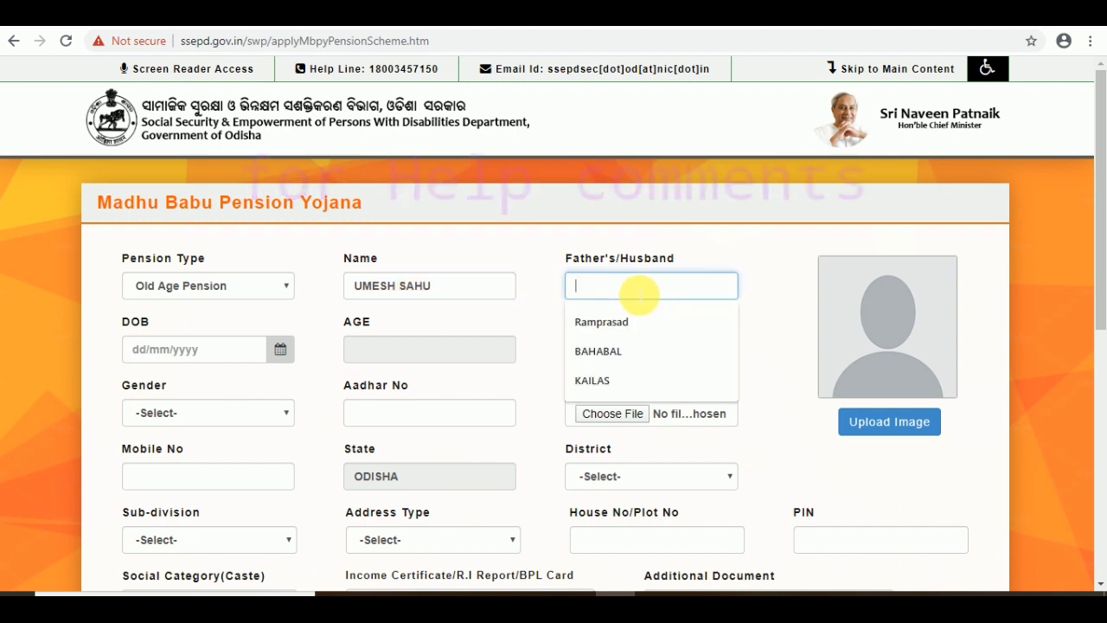
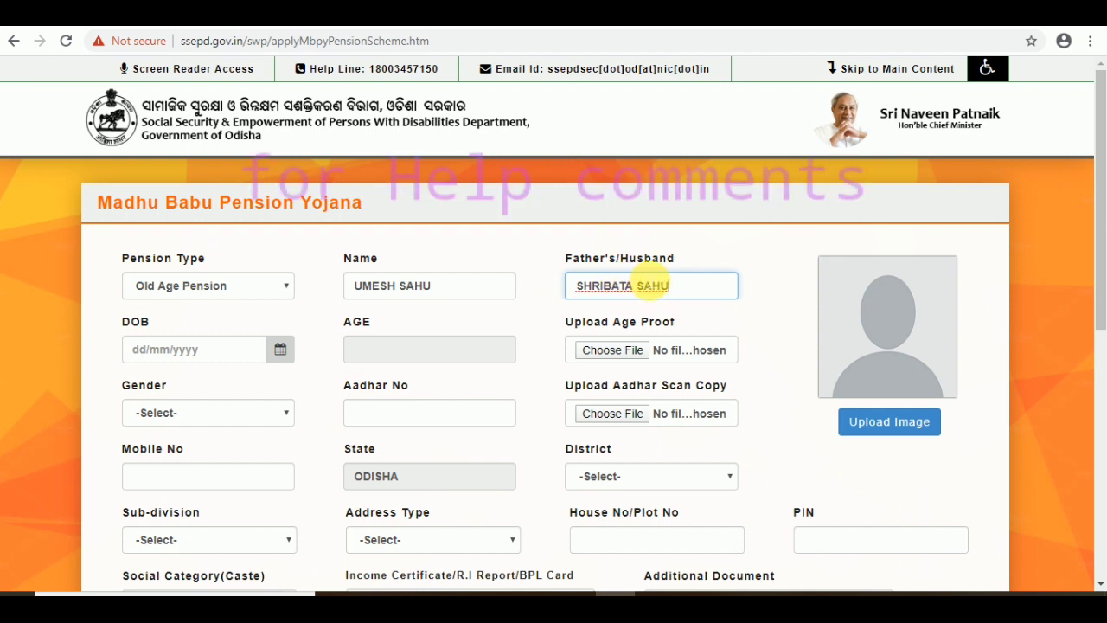
left_click(282, 350)
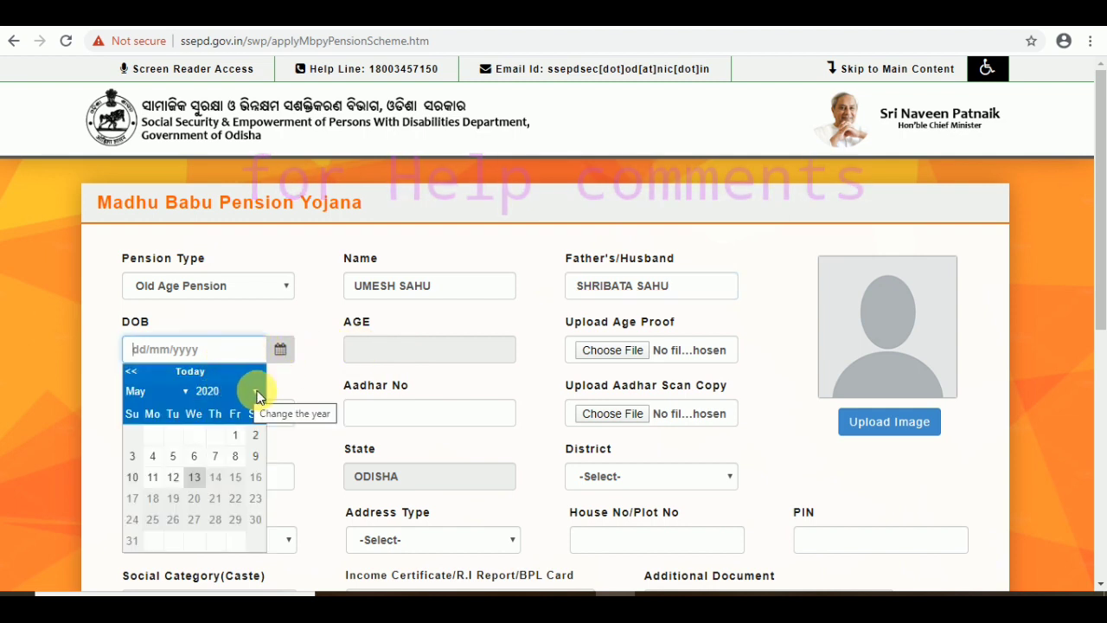
Step: Pick year 1958, April and day 15 in the DOB calendar, giving age 62
left_click(256, 396)
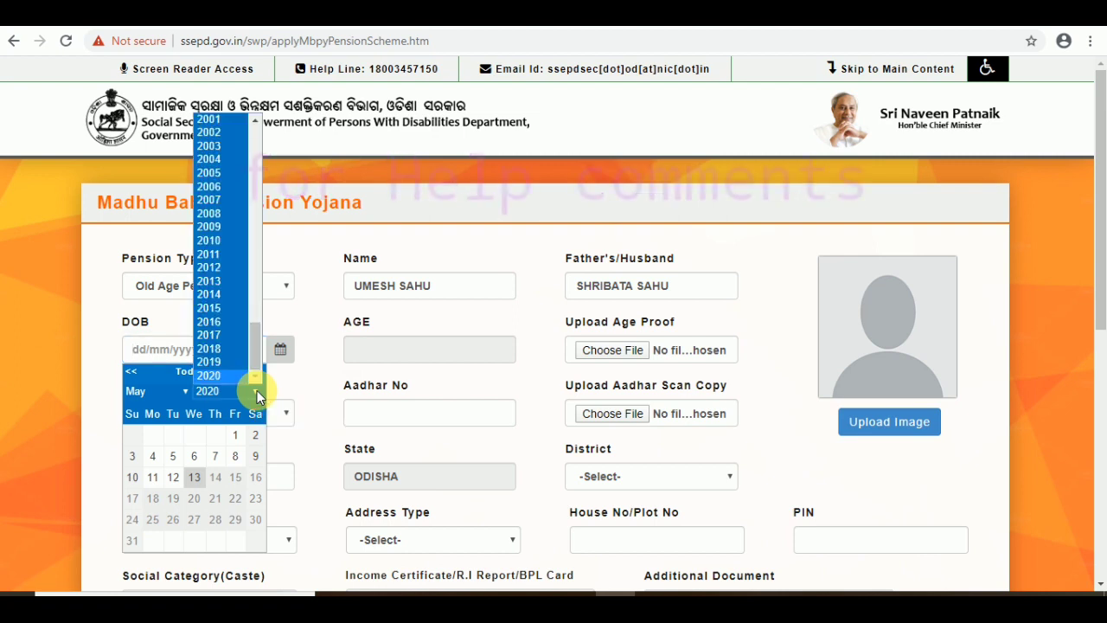
scroll(234, 302, "up", 10)
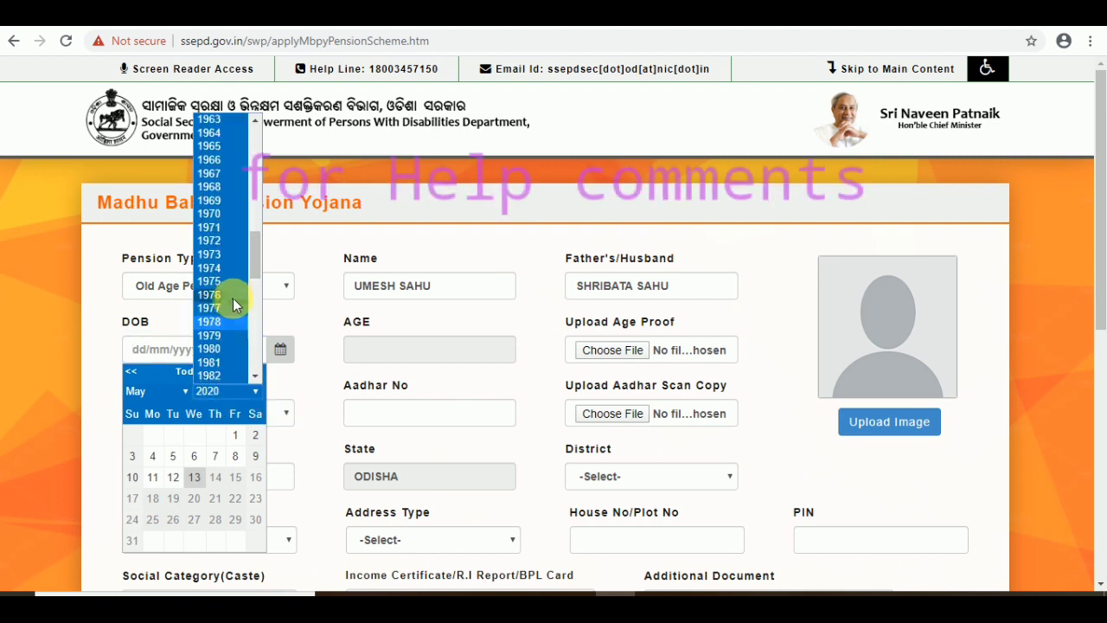
scroll(233, 297, "up", 3)
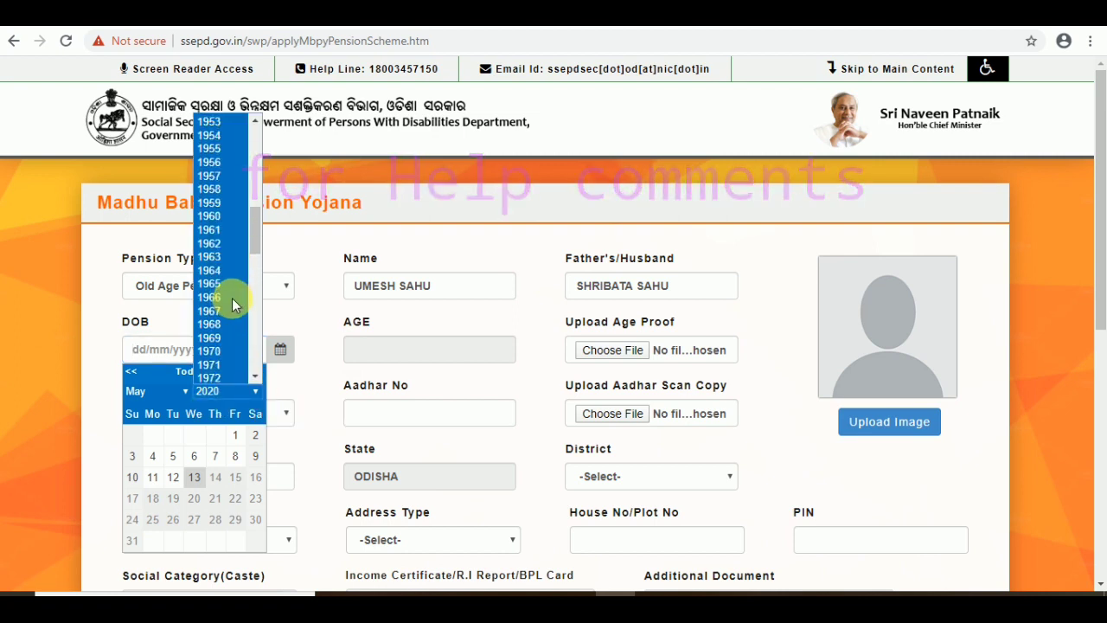
left_click(216, 190)
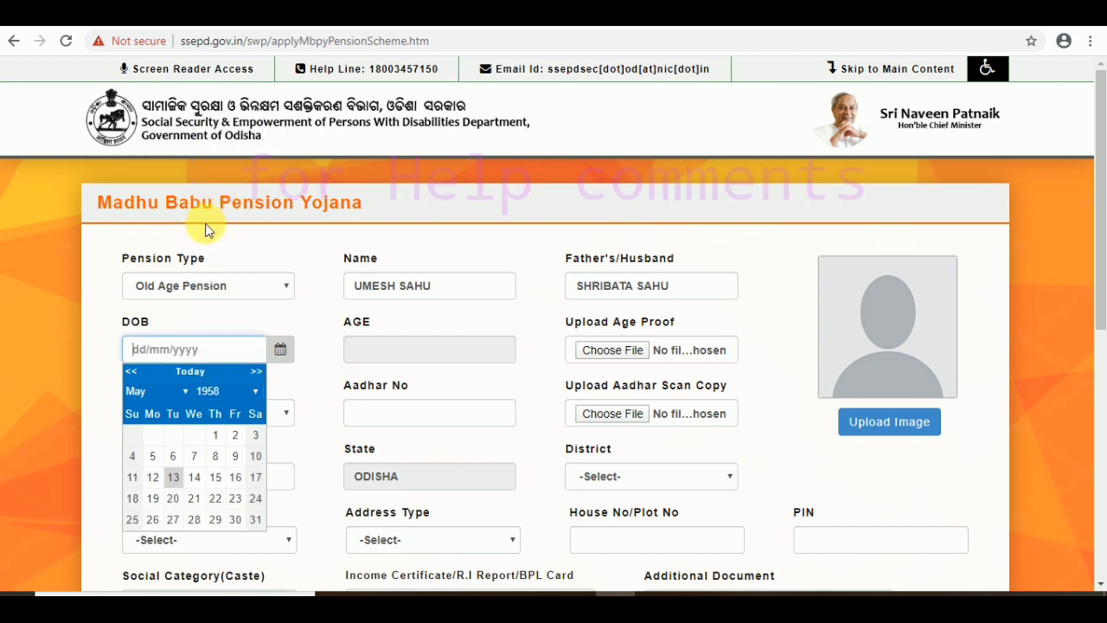
left_click(182, 393)
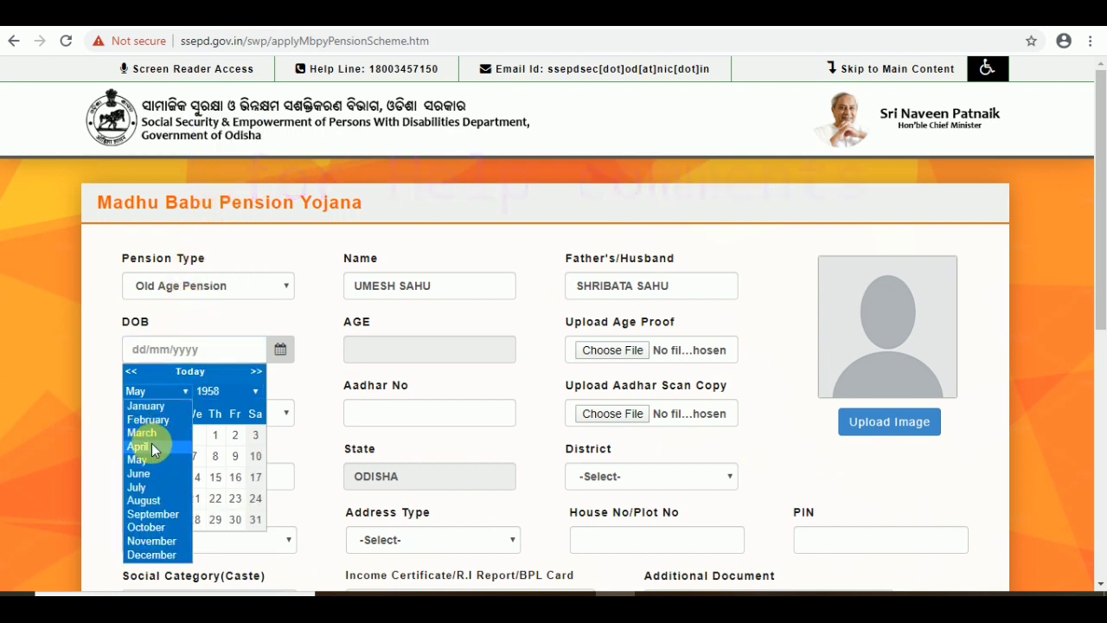
left_click(149, 445)
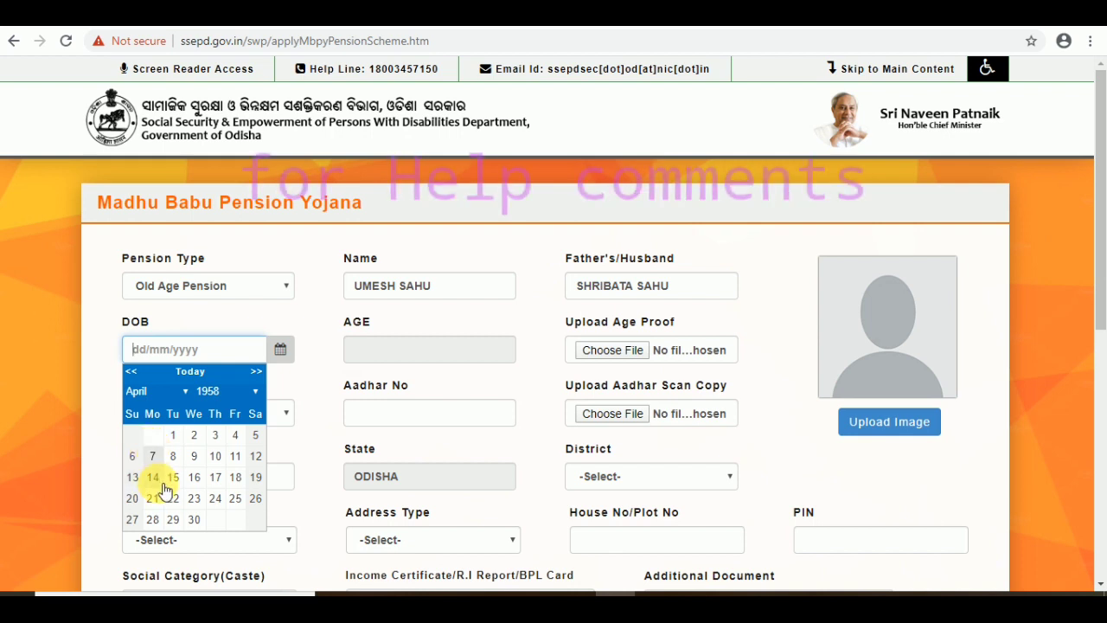
left_click(173, 478)
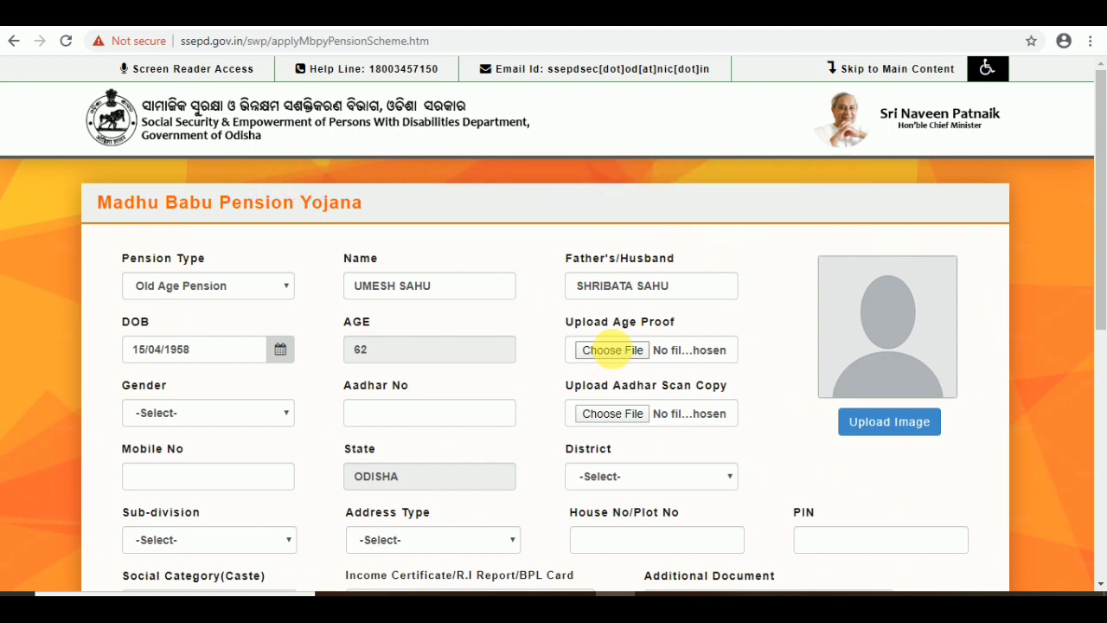
Step: Upload the applicant's PDF from their Desktop folder under Upload Age Proof
left_click(613, 350)
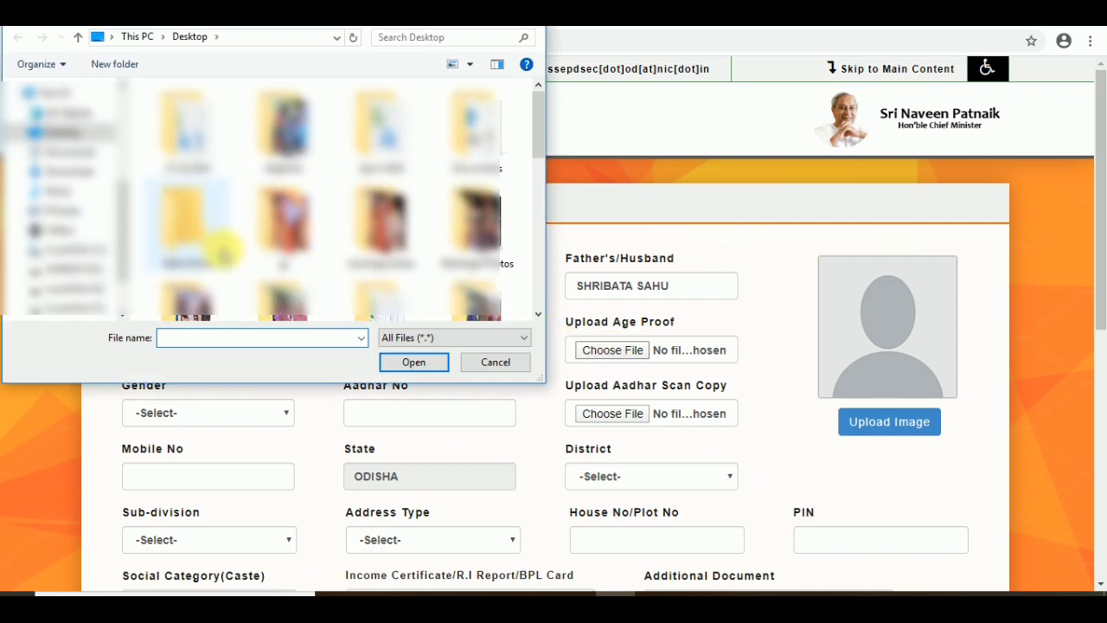
scroll(212, 242, "down", 5)
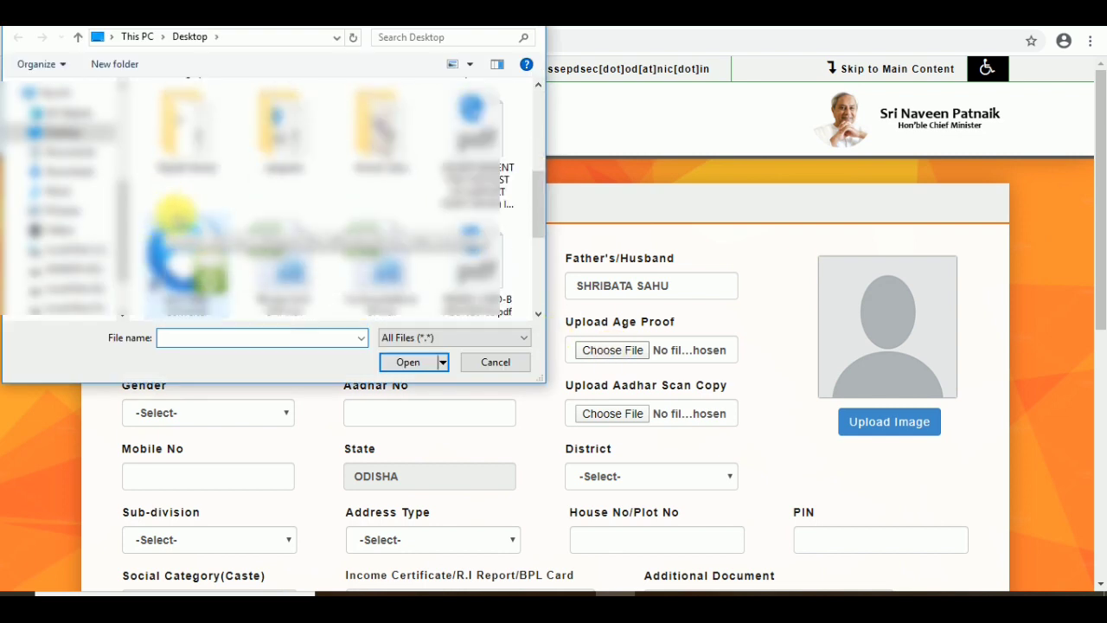
double_click(374, 126)
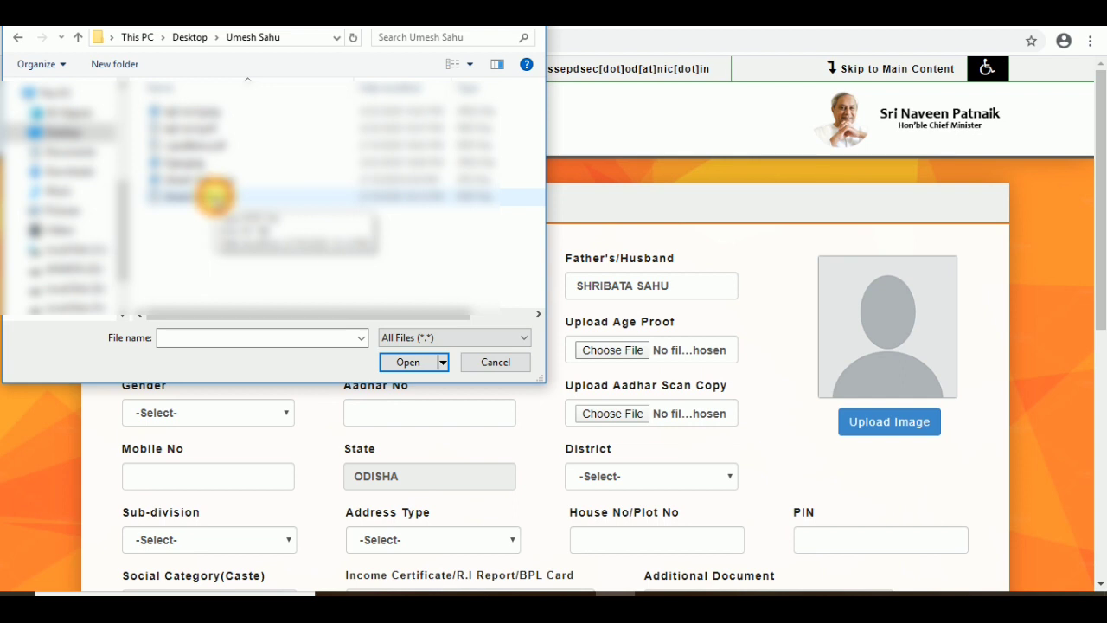
left_click(214, 197)
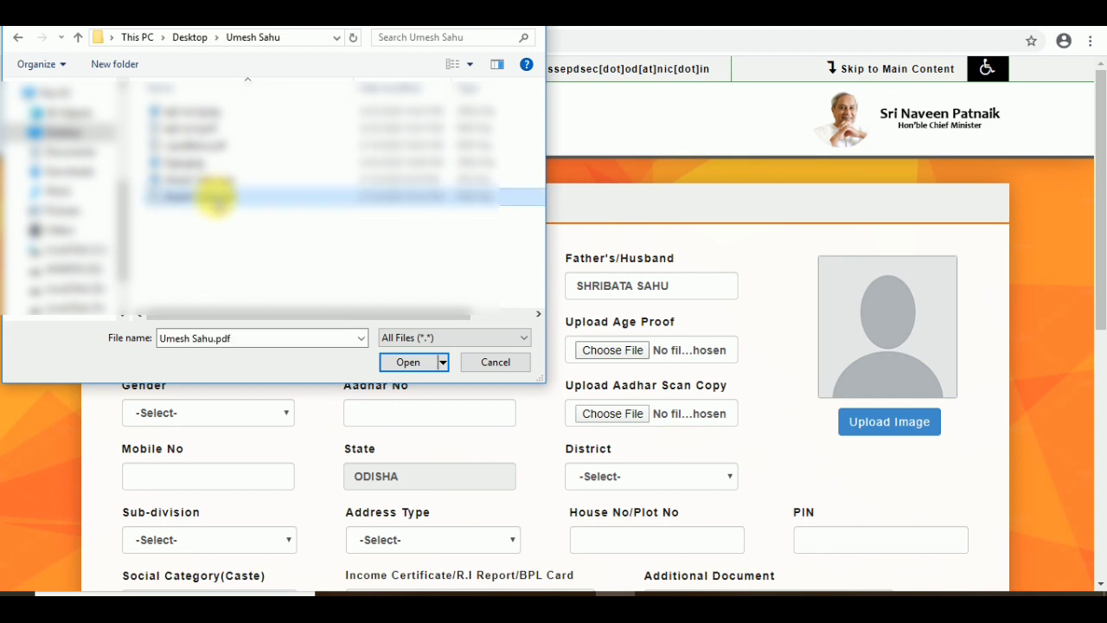
left_click(398, 361)
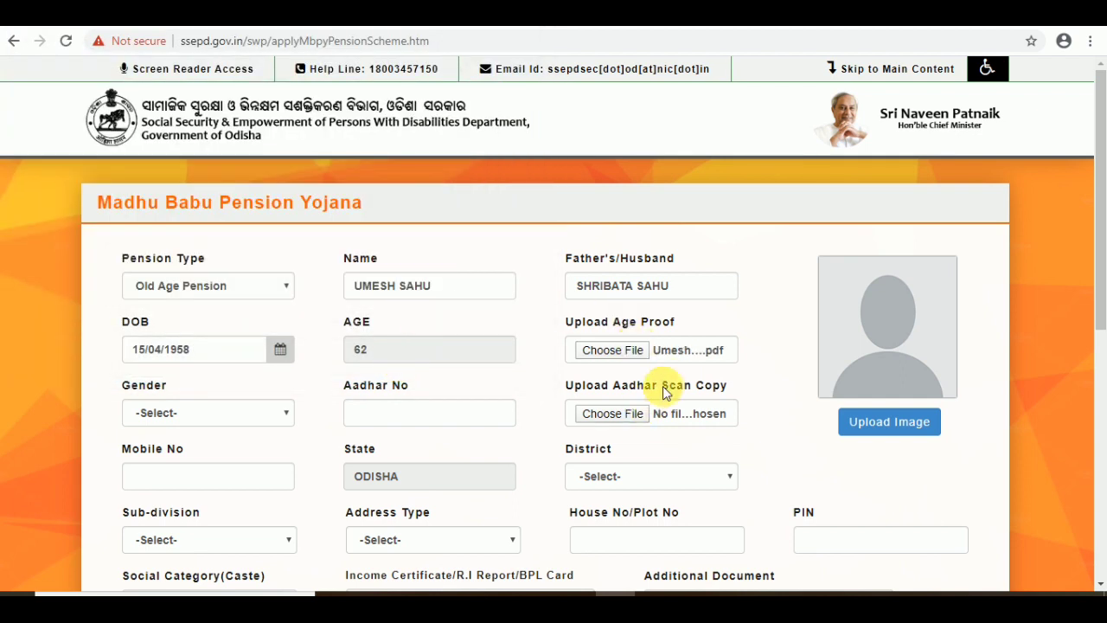
left_click(208, 413)
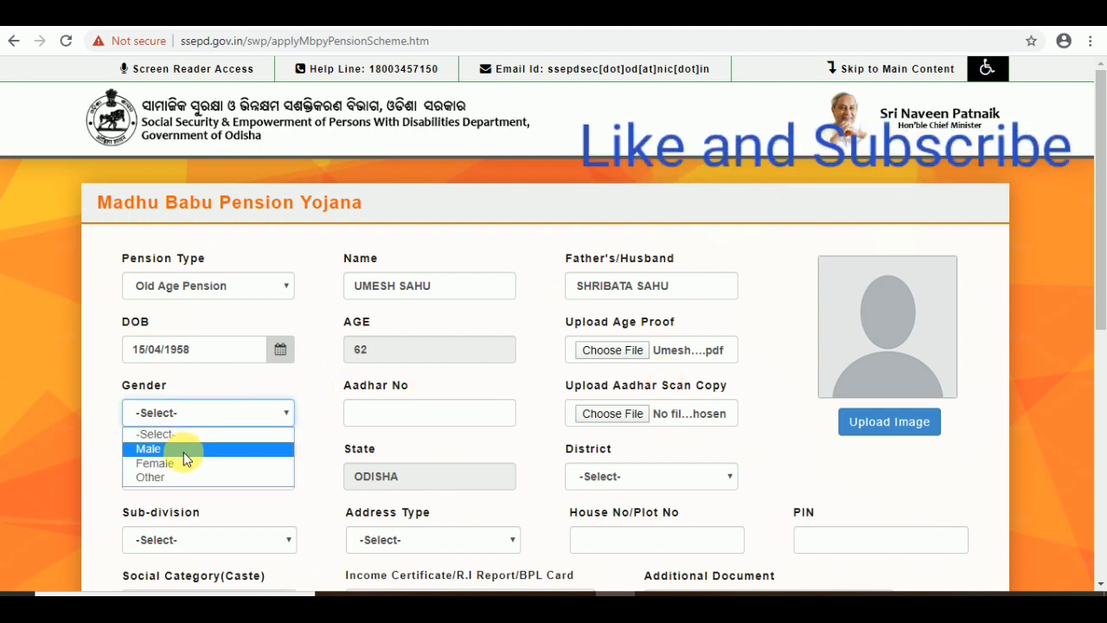
Step: Set gender to Male and enter the applicant's Aadhar number
left_click(184, 452)
left_click(407, 420)
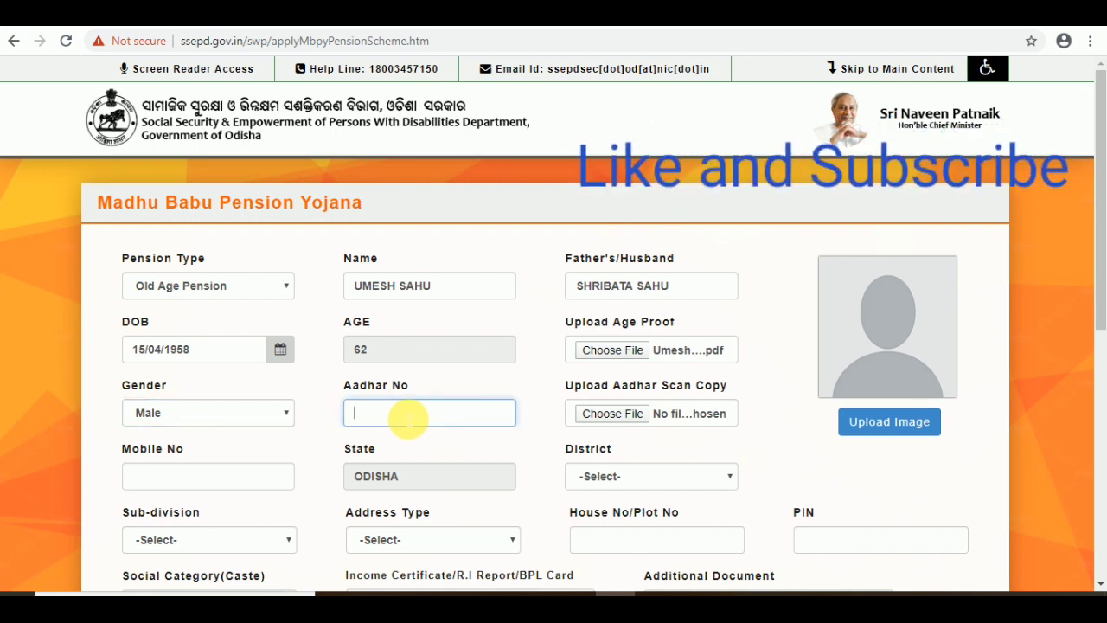
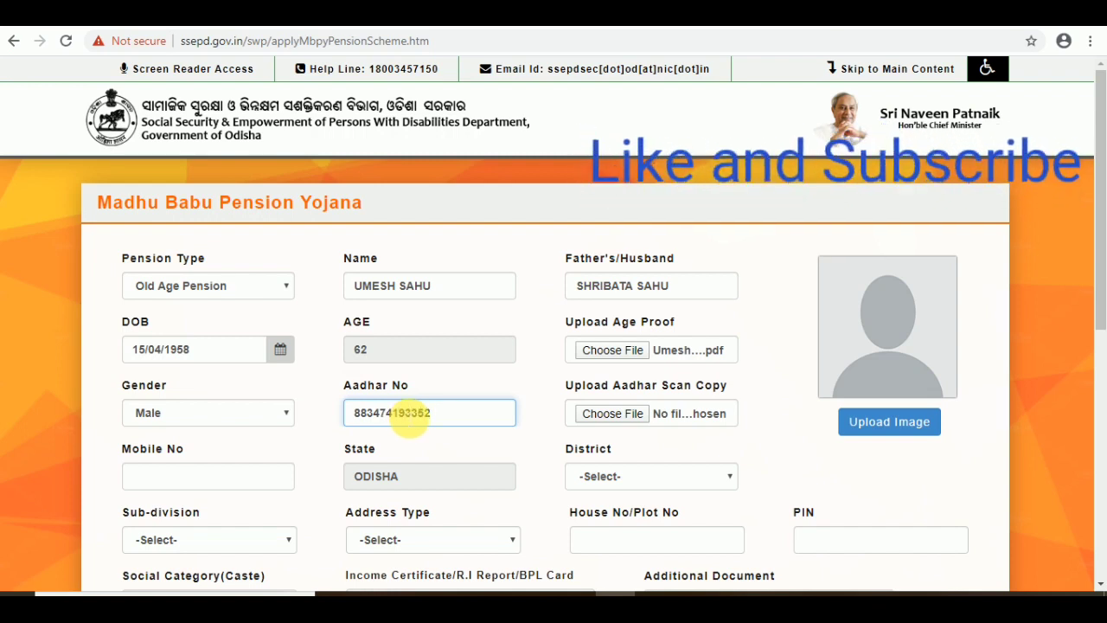
Step: Attach the applicant's PDF under Upload Aadhar Scan Copy
left_click(610, 414)
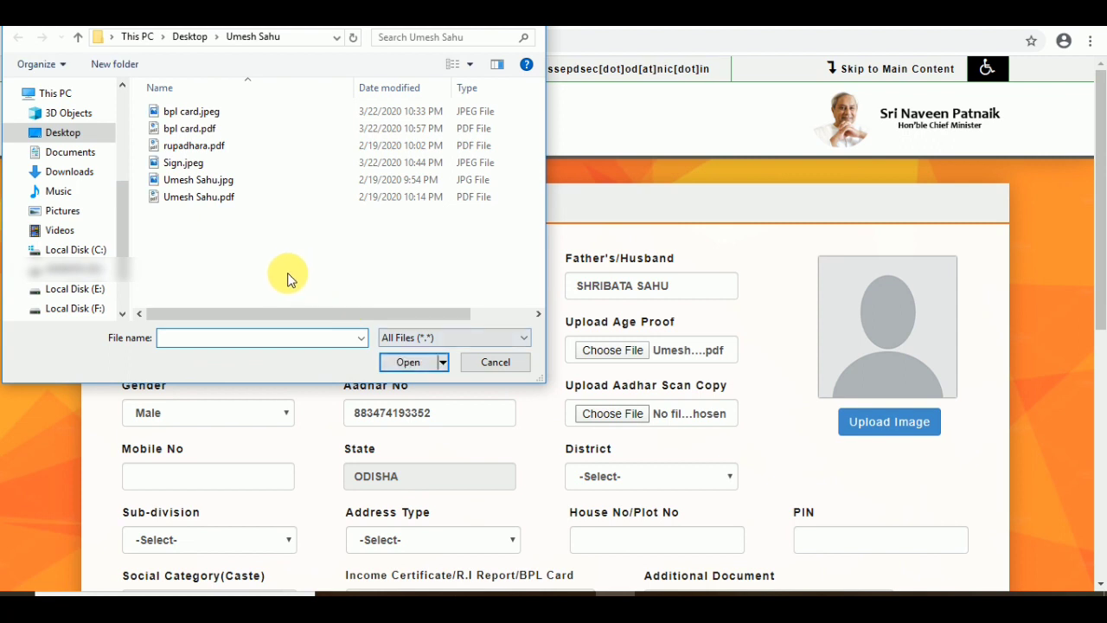
left_click(198, 198)
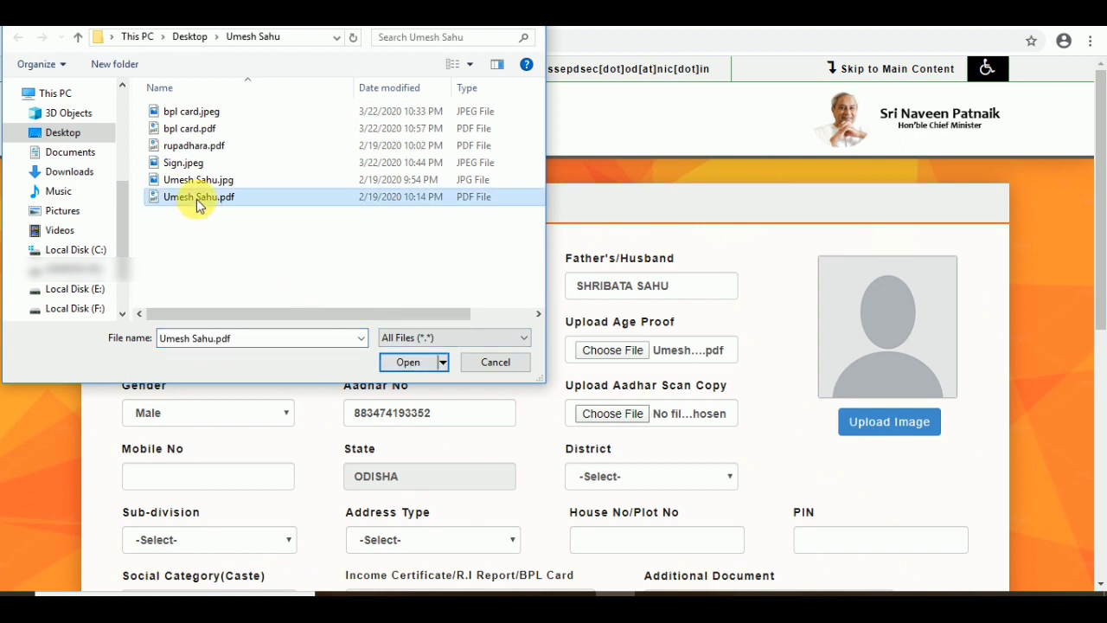
left_click(411, 366)
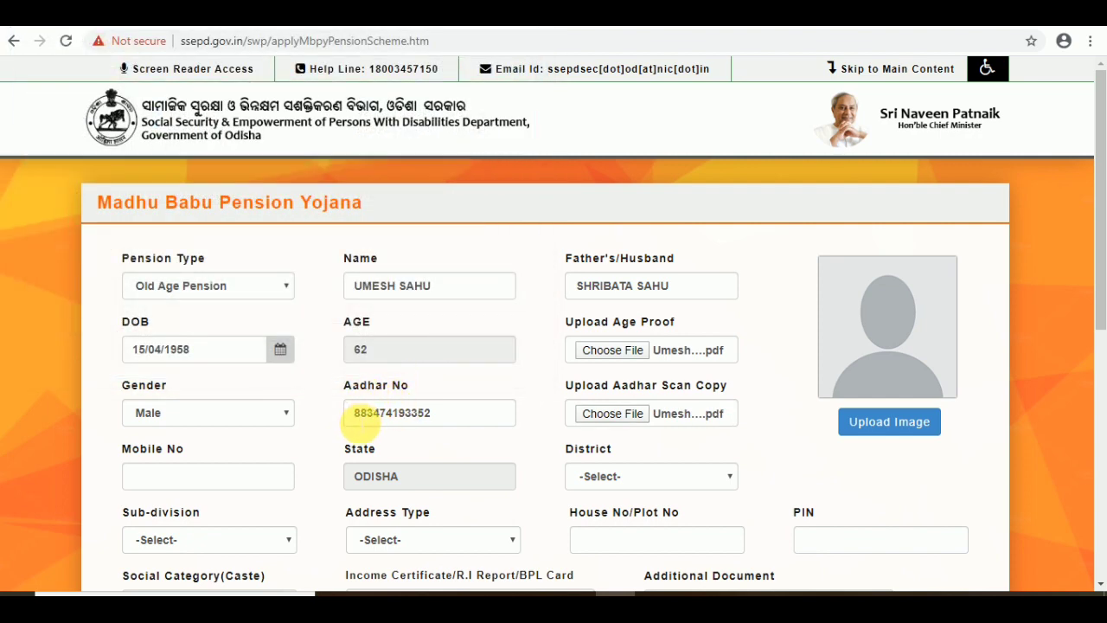
Step: Enter the applicant's mobile number
scroll(362, 421, "down", 1)
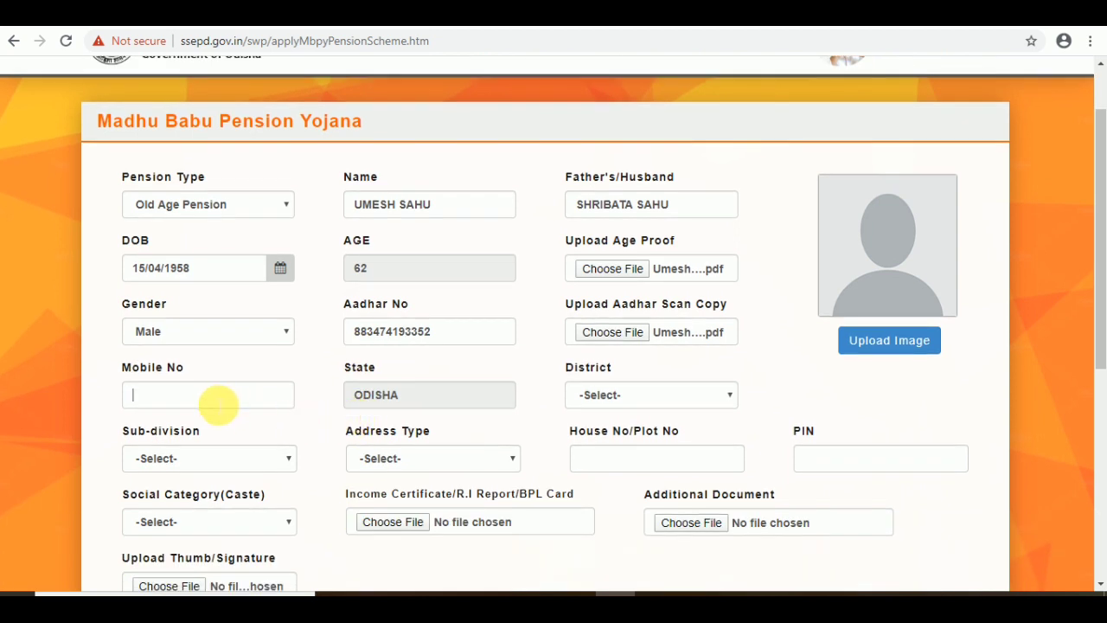
left_click(218, 402)
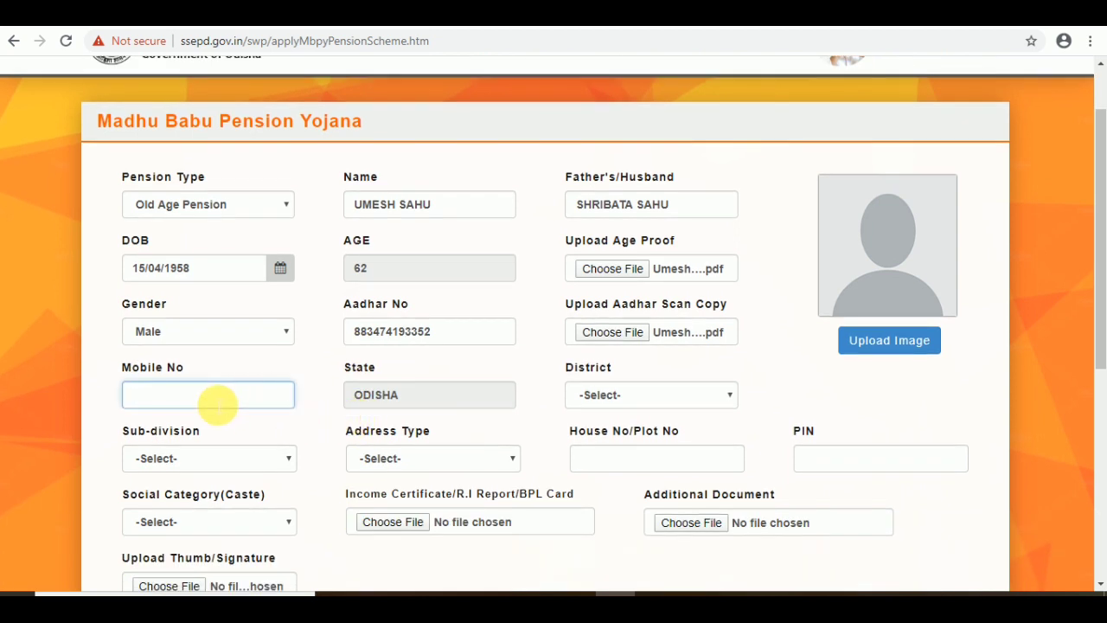
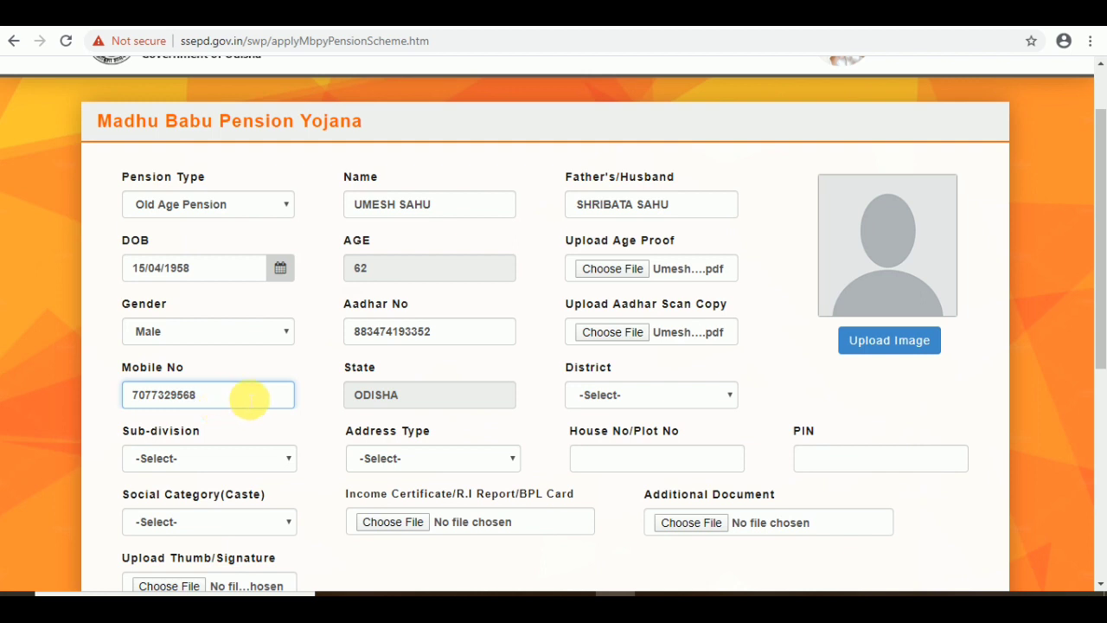
Step: Set both the district and the sub-division to SAMBALPUR
left_click(603, 403)
scroll(613, 256, "down", 1)
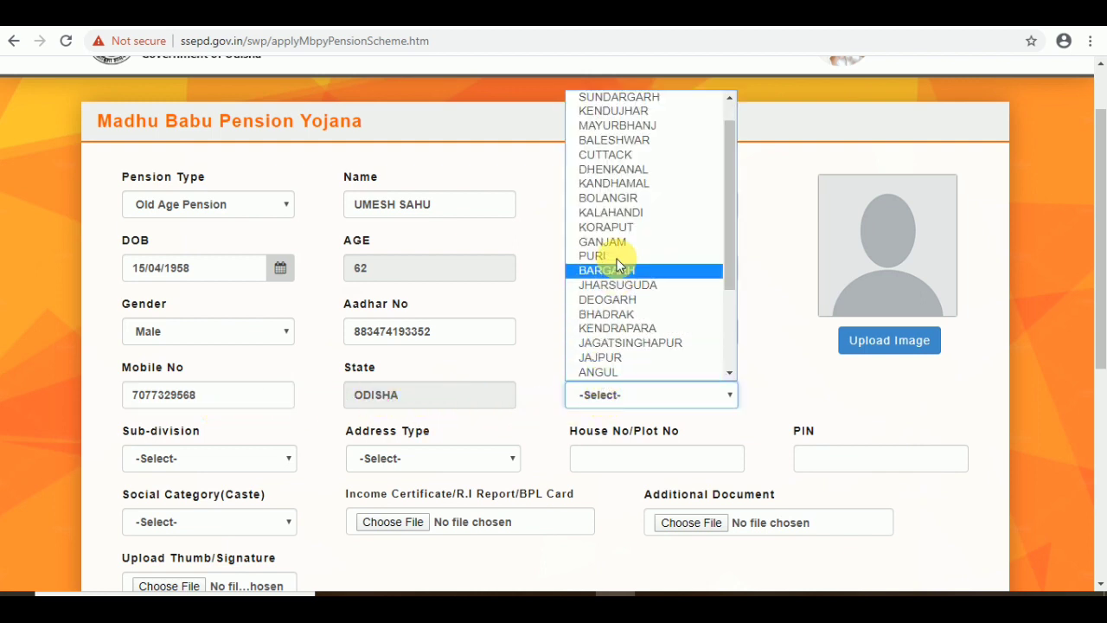
scroll(617, 258, "up", 1)
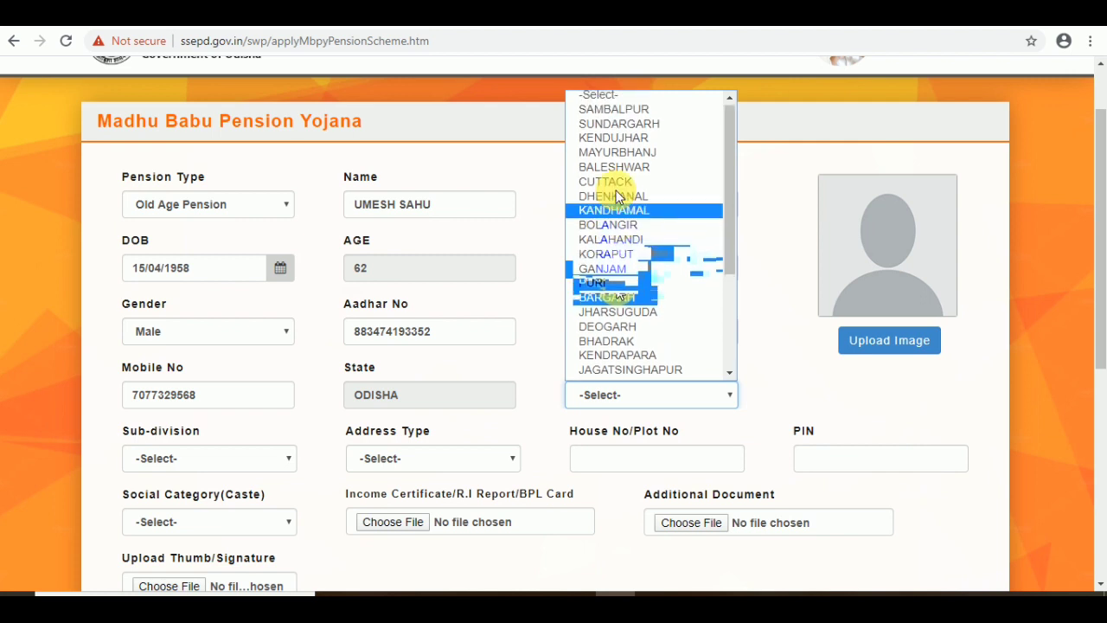
left_click(624, 111)
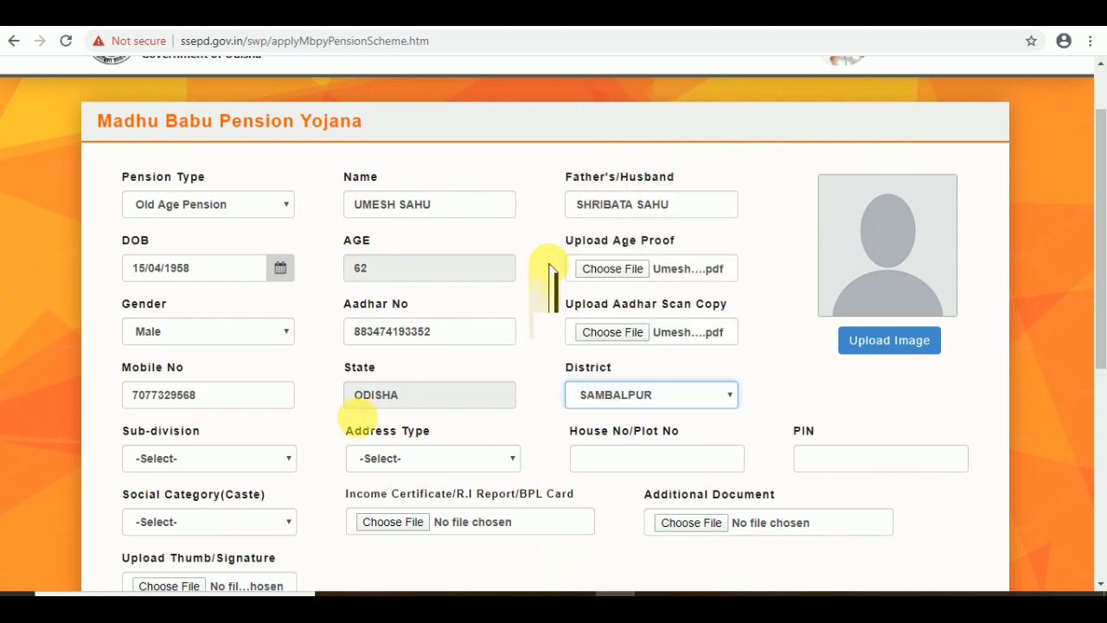
left_click(216, 467)
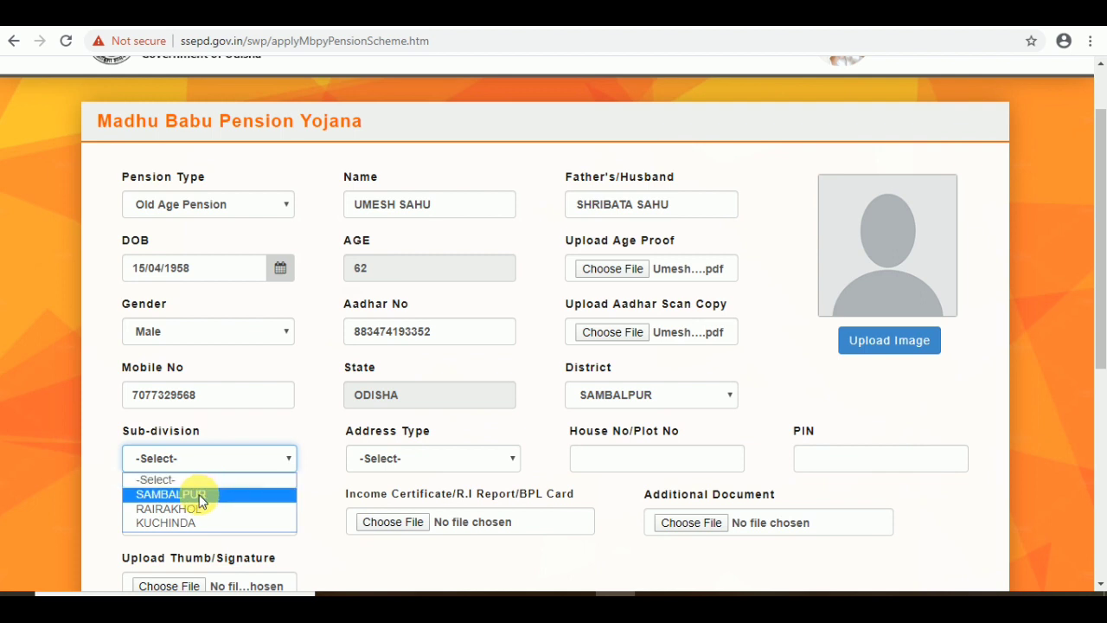
left_click(198, 494)
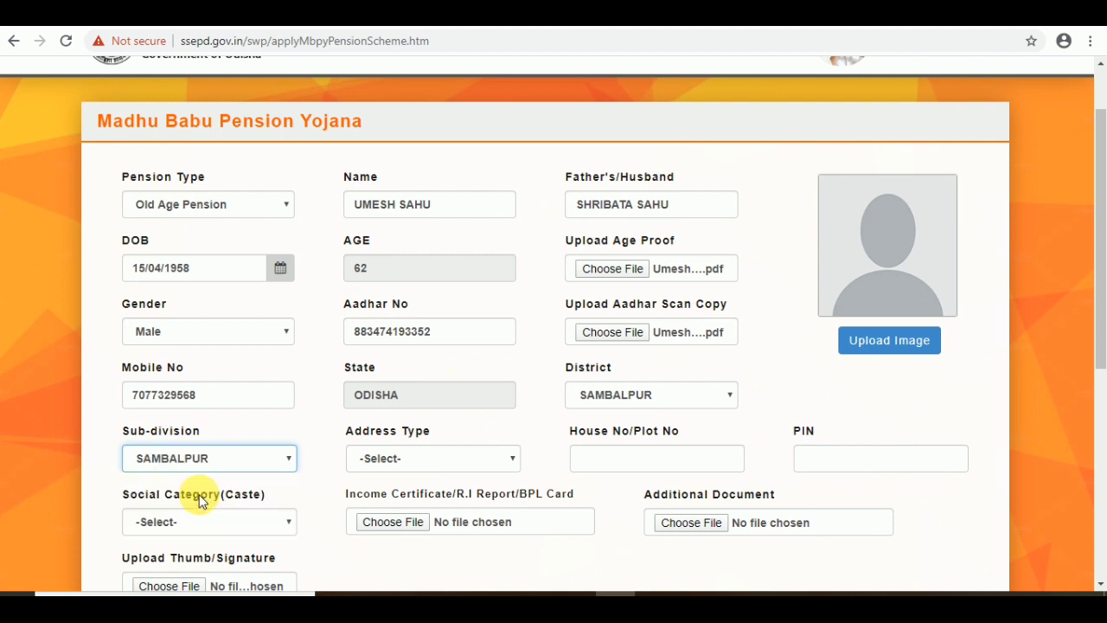
left_click(269, 461)
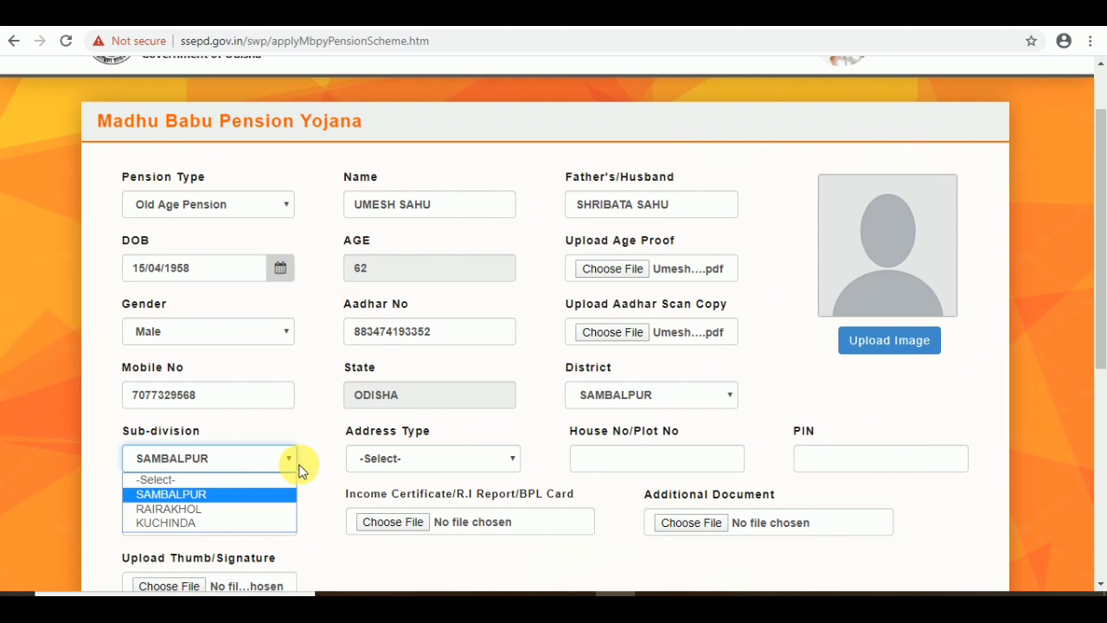
Step: Set address type ULB, ULB type Municipal Corporation, municipality Sambalpur Municipal Corporation
left_click(412, 459)
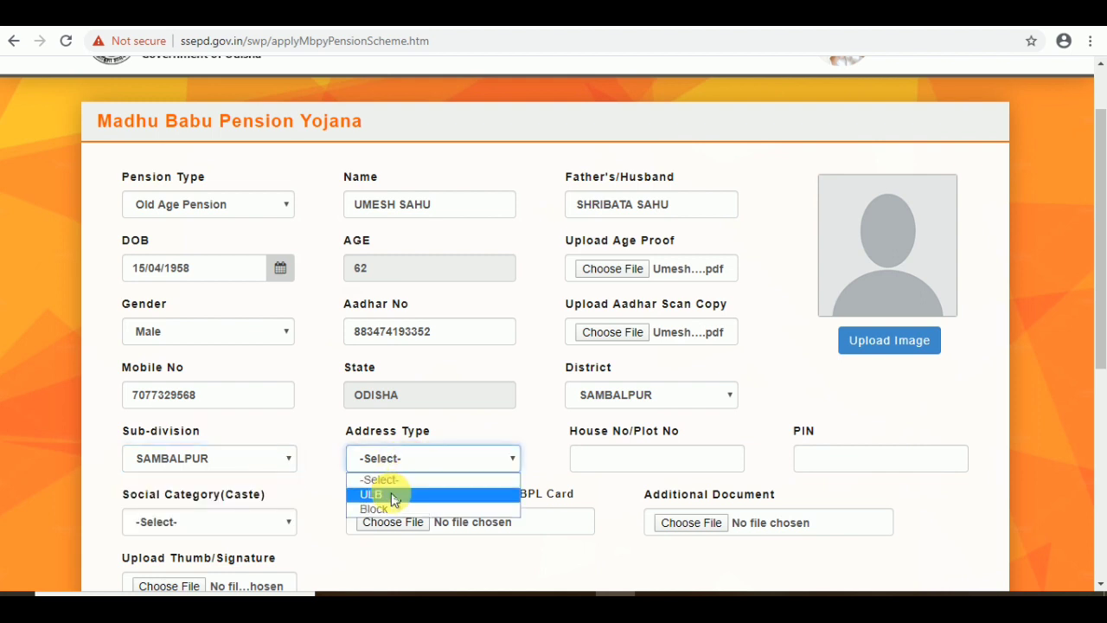
left_click(391, 496)
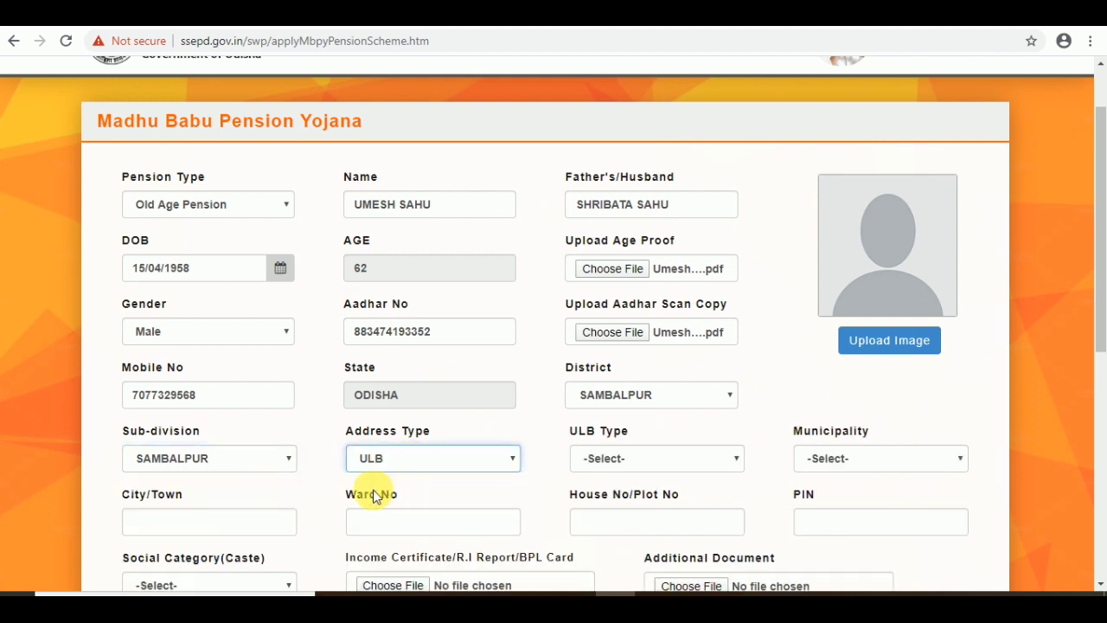
left_click(617, 460)
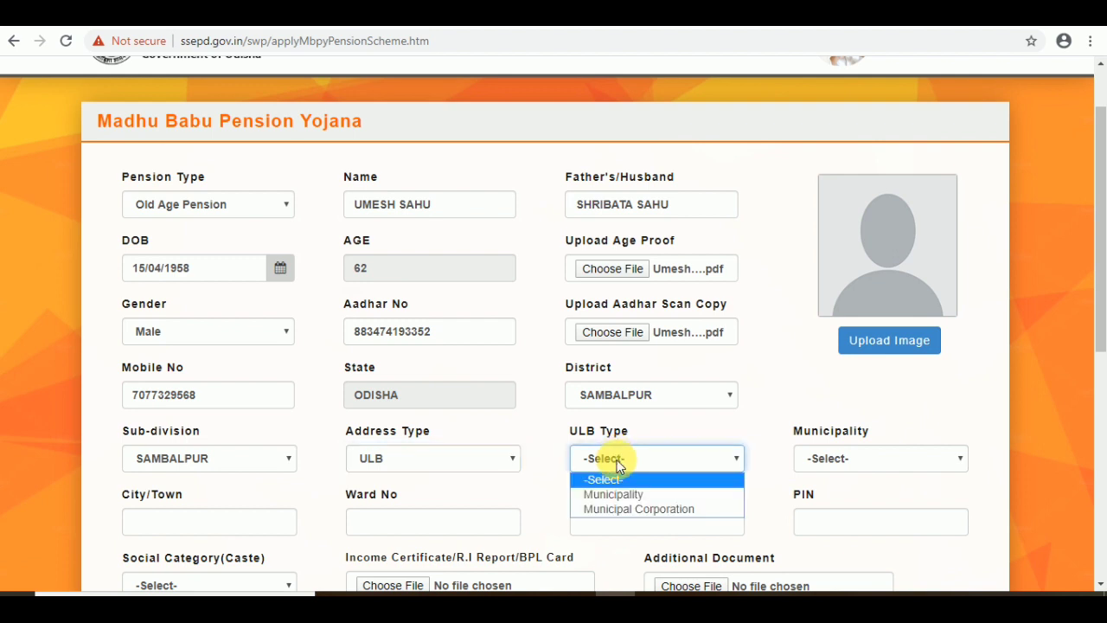
left_click(619, 510)
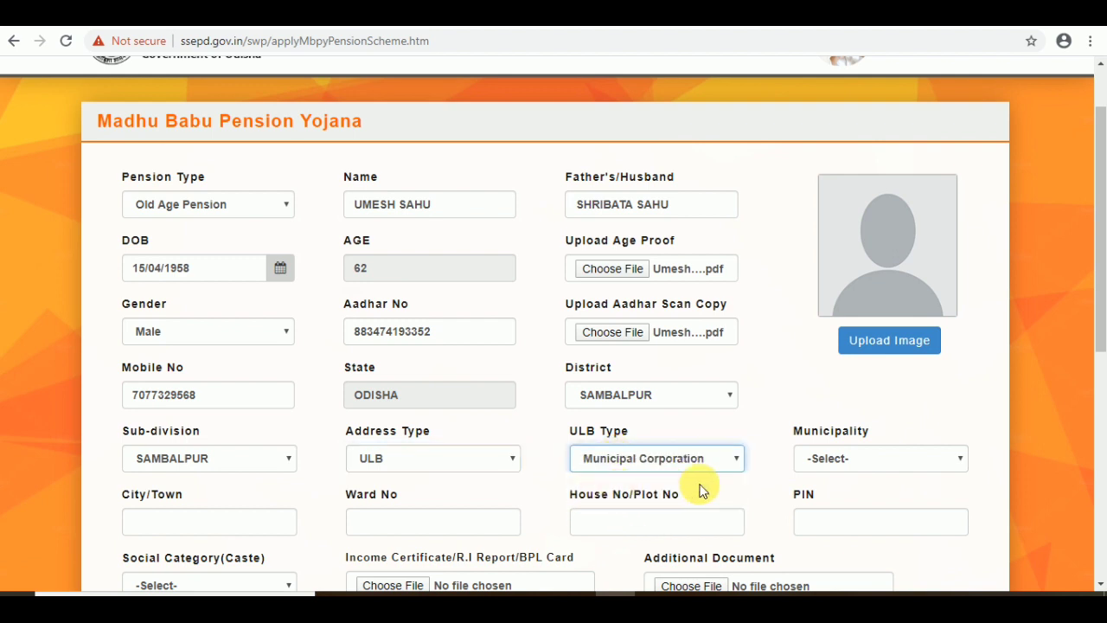
left_click(843, 464)
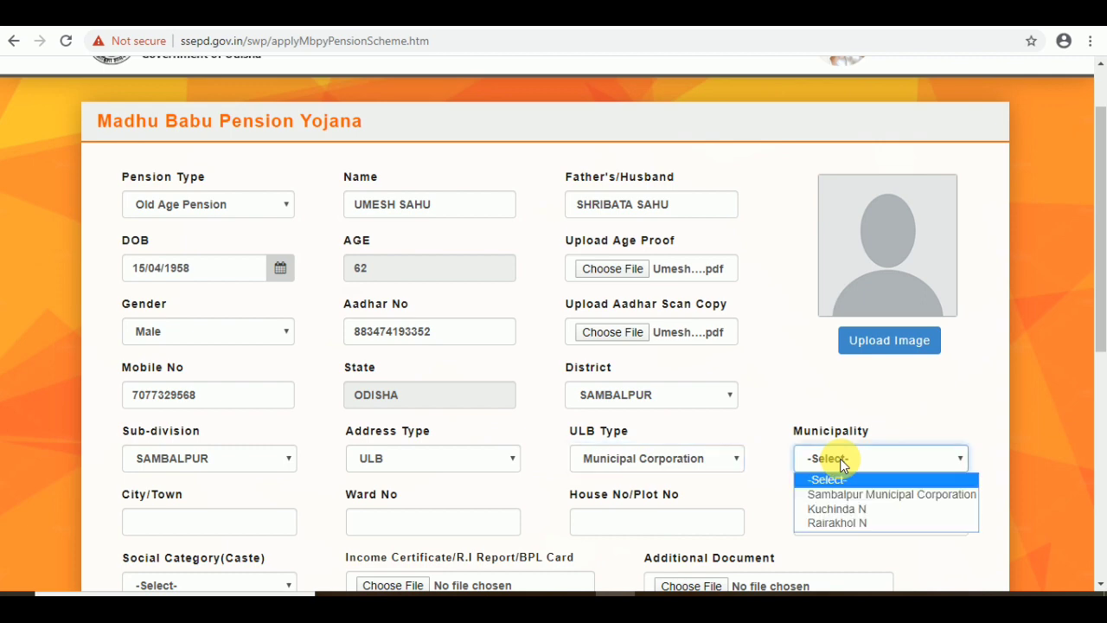
left_click(843, 495)
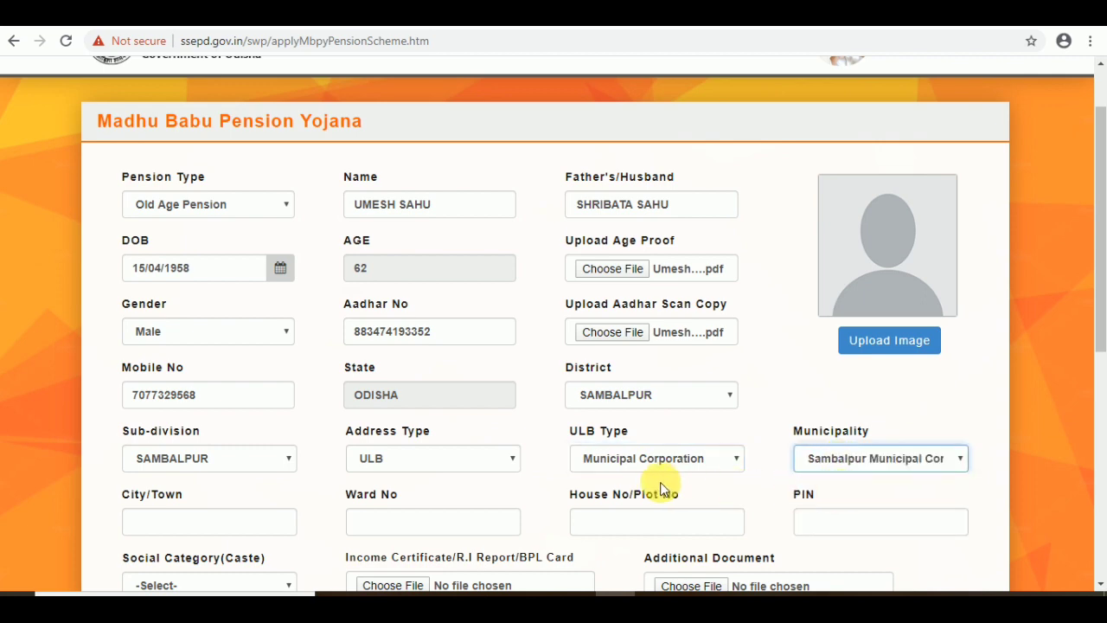
scroll(421, 483, "down", 2)
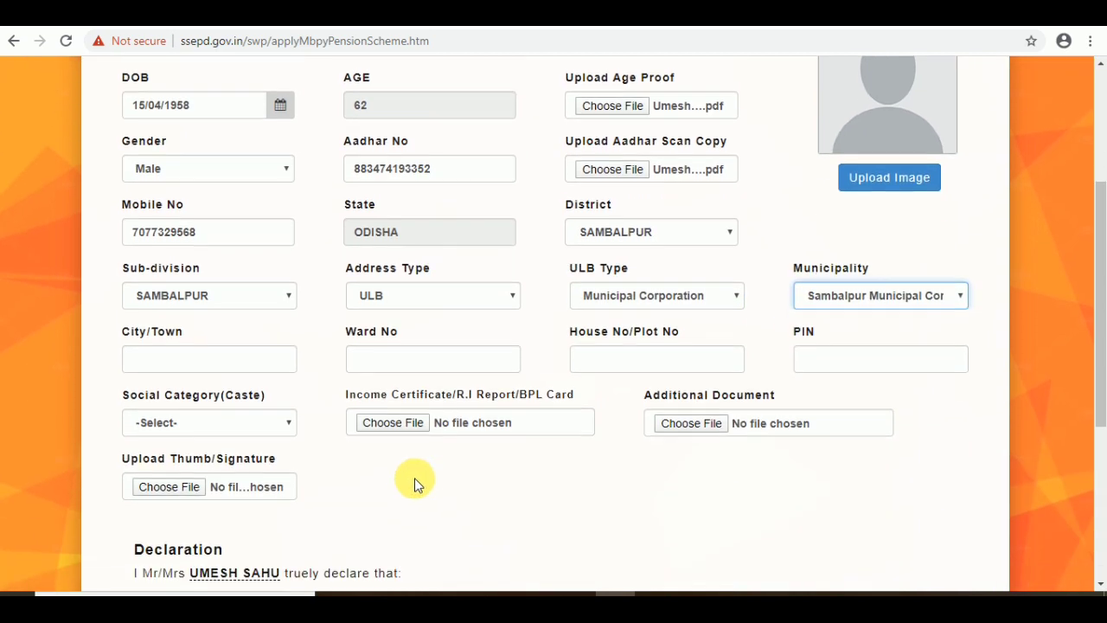
Step: Fill in the applicant's City/Town, Ward No, House No/Plot No and PIN fields
left_click(249, 367)
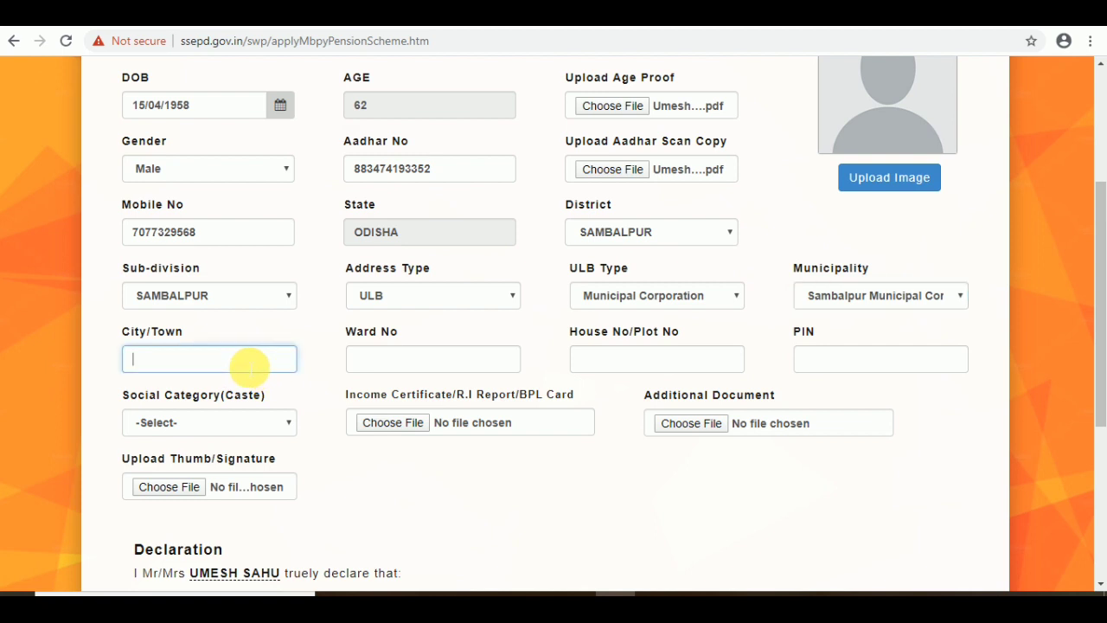
type("SAMBALPUR")
left_click(395, 369)
type("09")
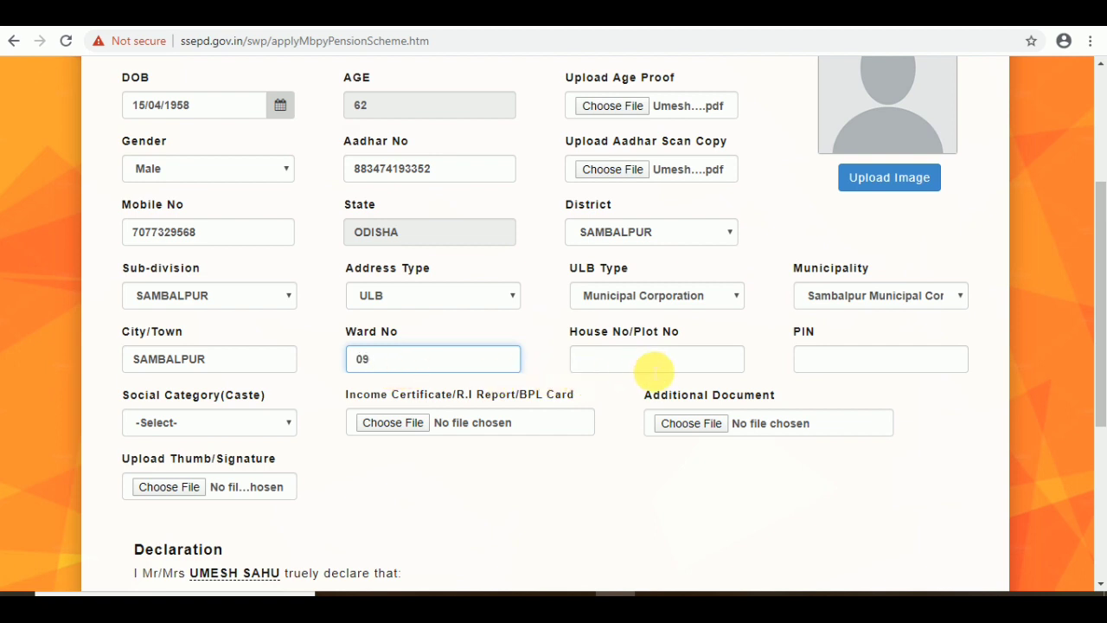
left_click(653, 370)
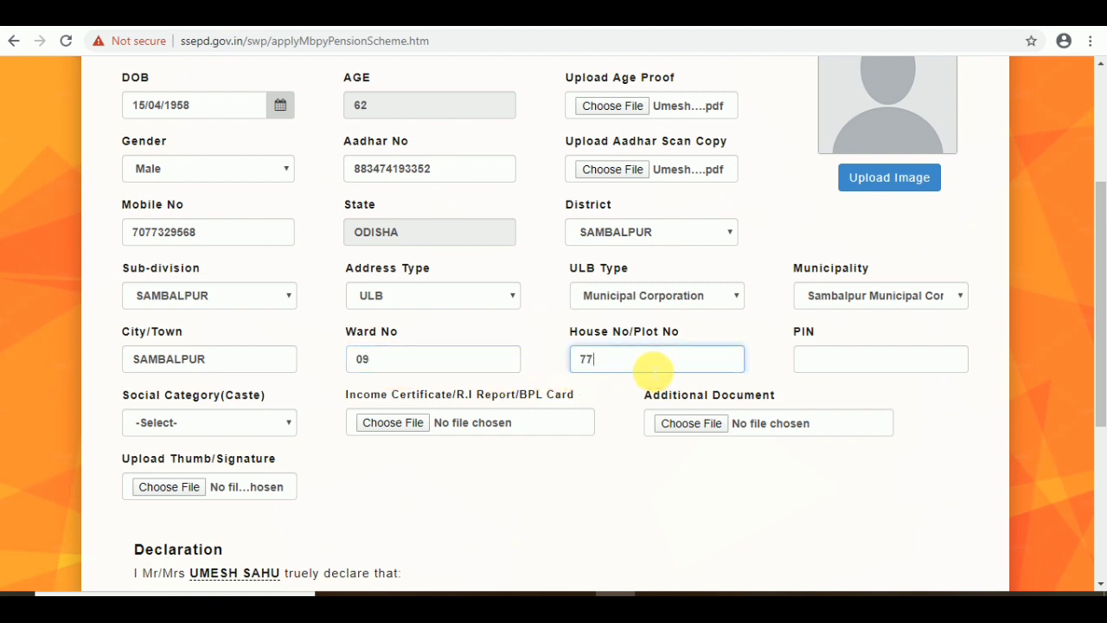
left_click(852, 359)
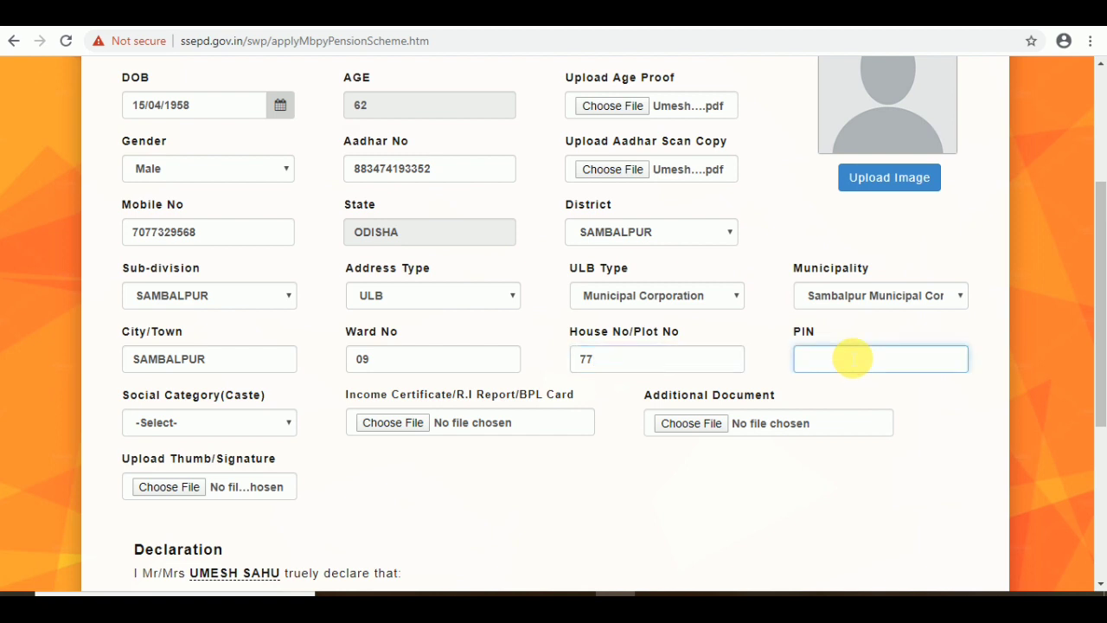
type("768001")
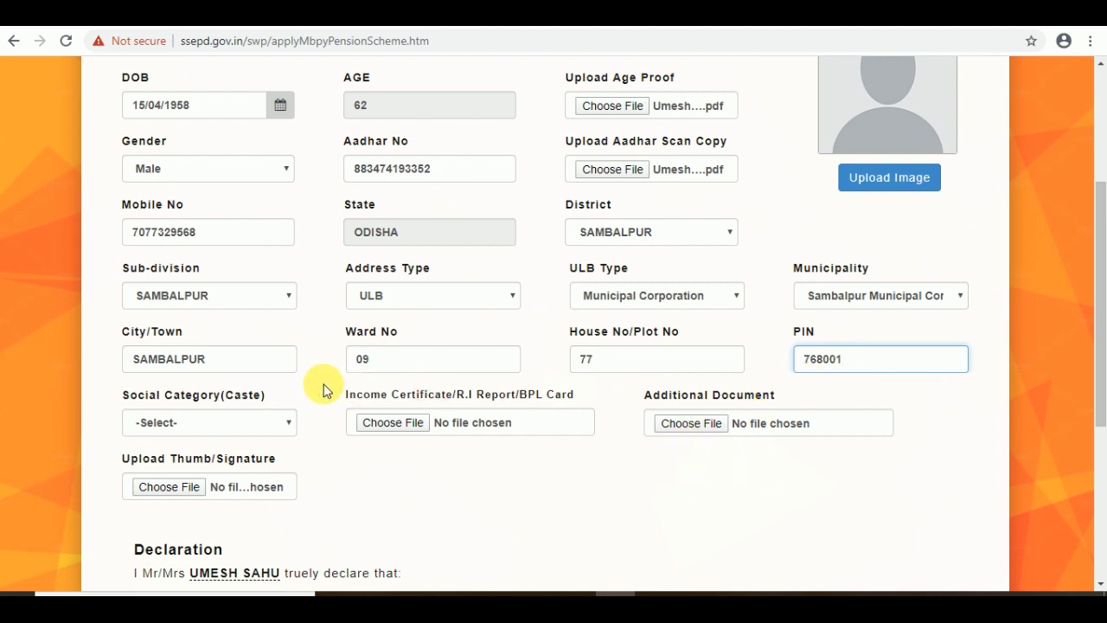
Step: Choose OBC in the Social Category(Caste) dropdown
left_click(249, 425)
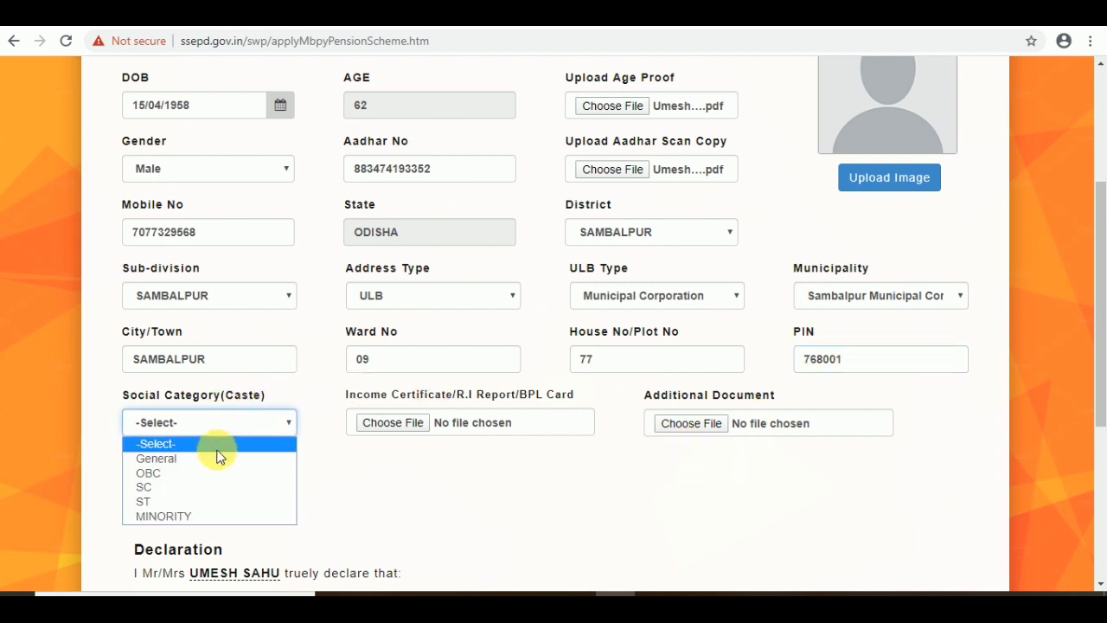
left_click(201, 474)
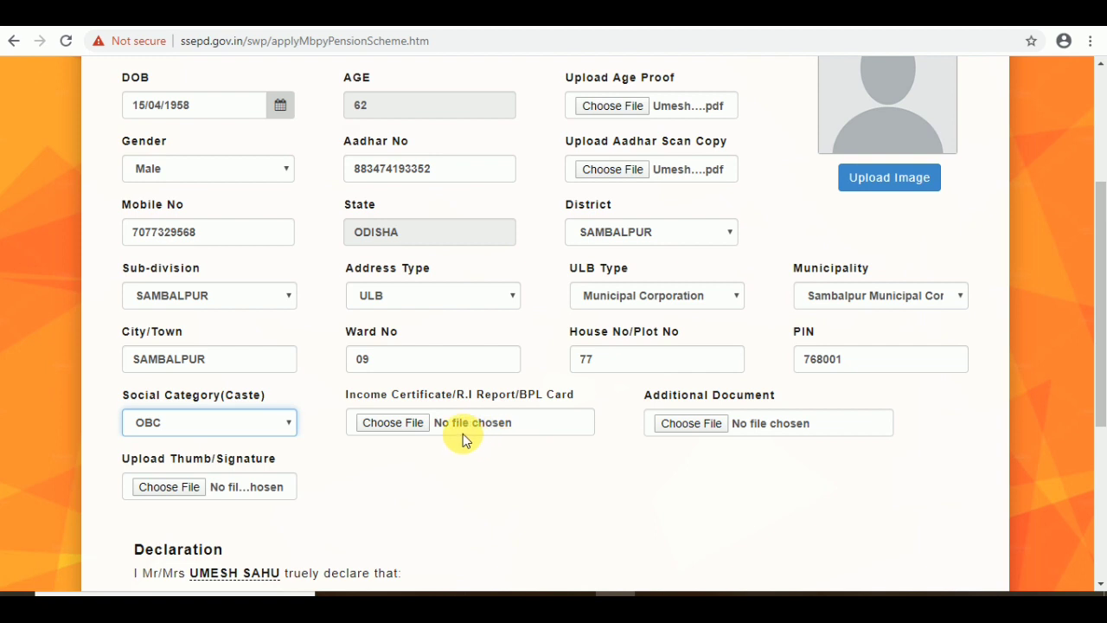
Step: Attach bpl card.pdf as the Income Certificate proof
left_click(400, 425)
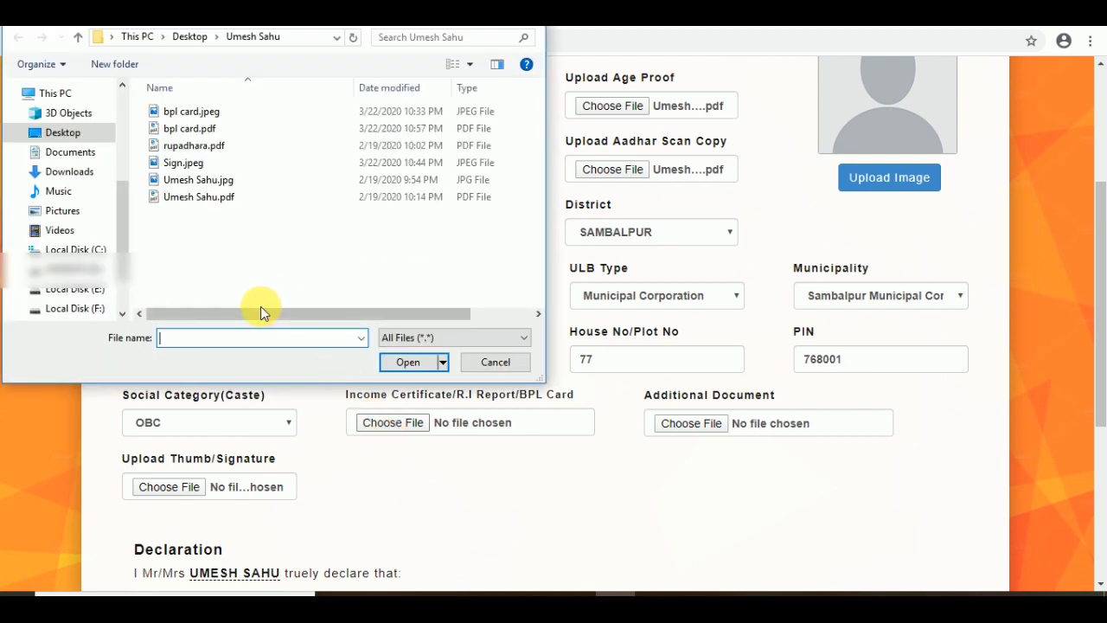
left_click(196, 131)
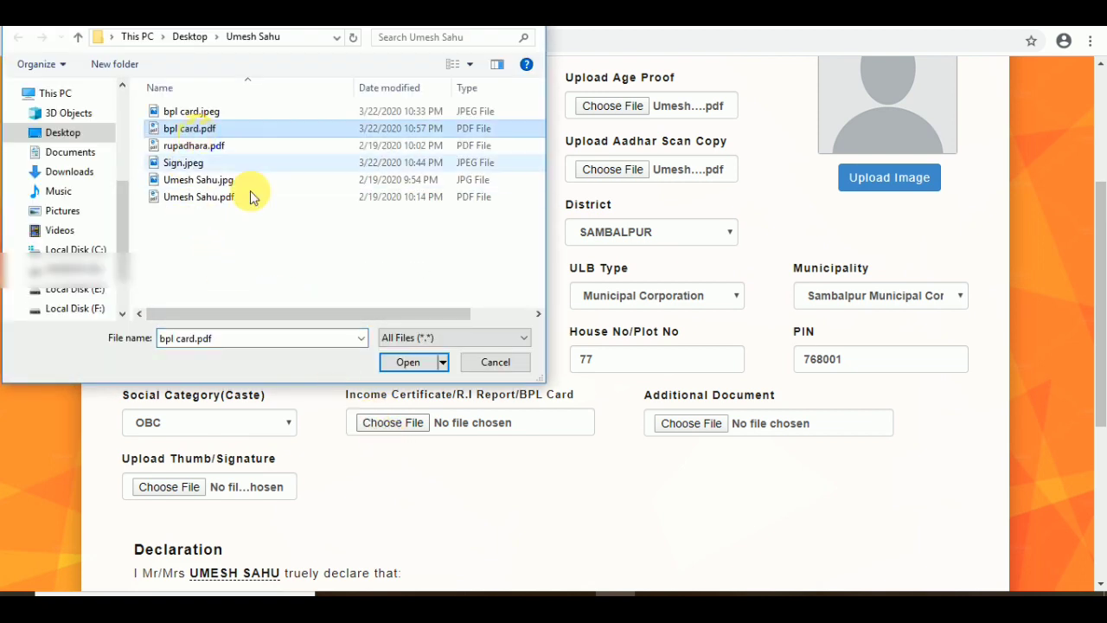
left_click(408, 363)
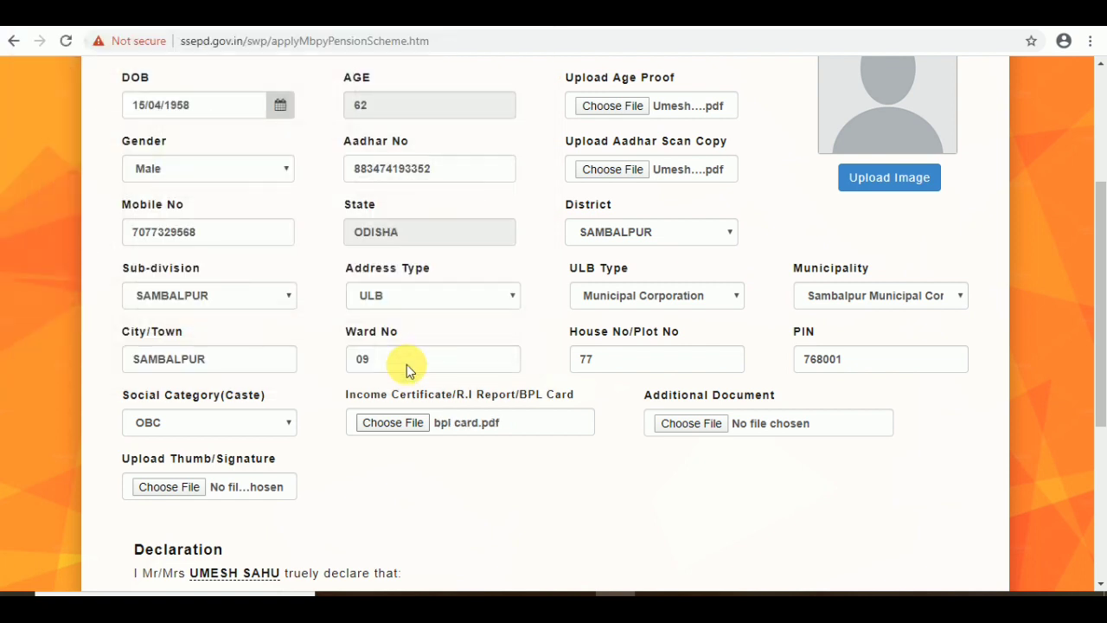
Step: Attach the applicant's PDF as the Additional Document
left_click(681, 423)
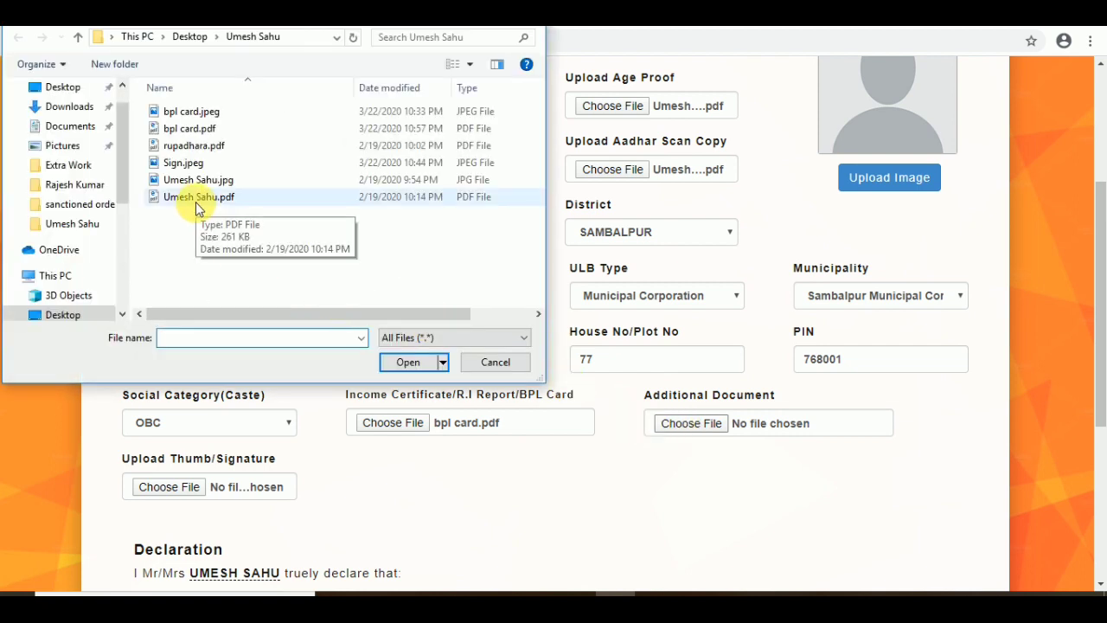
left_click(195, 198)
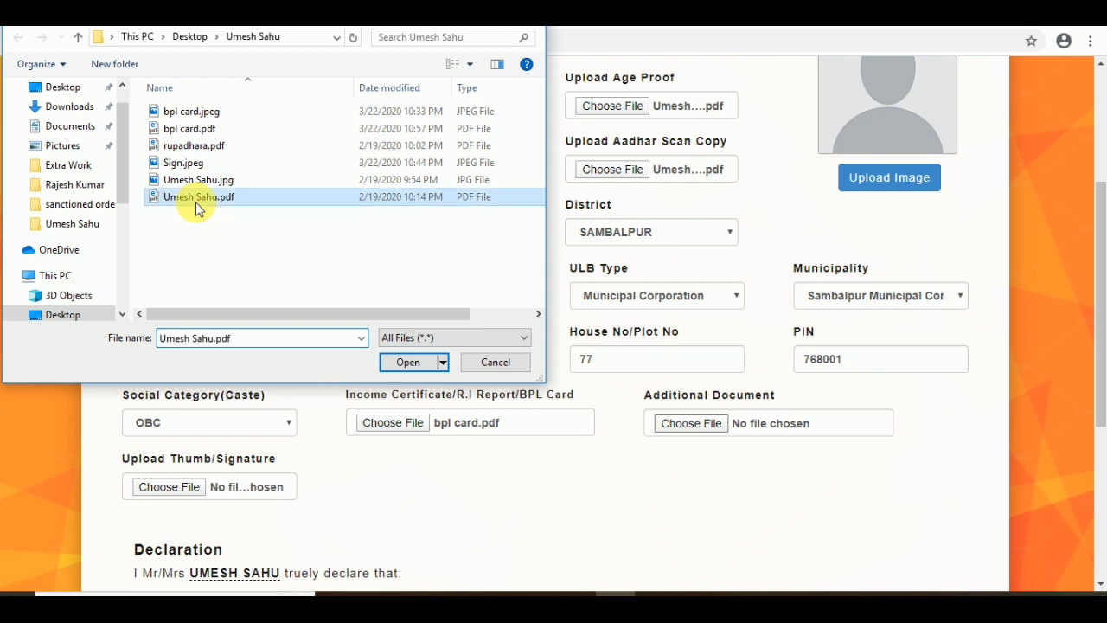
left_click(406, 364)
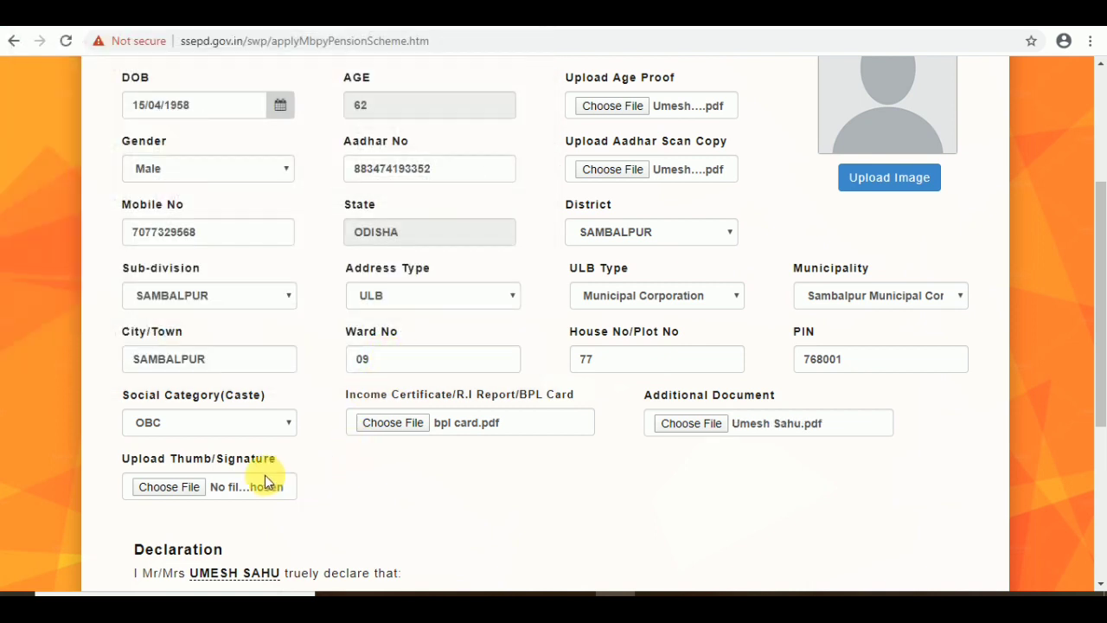
Step: Upload Sign.jpeg in the Upload Thumb/Signature field
left_click(183, 487)
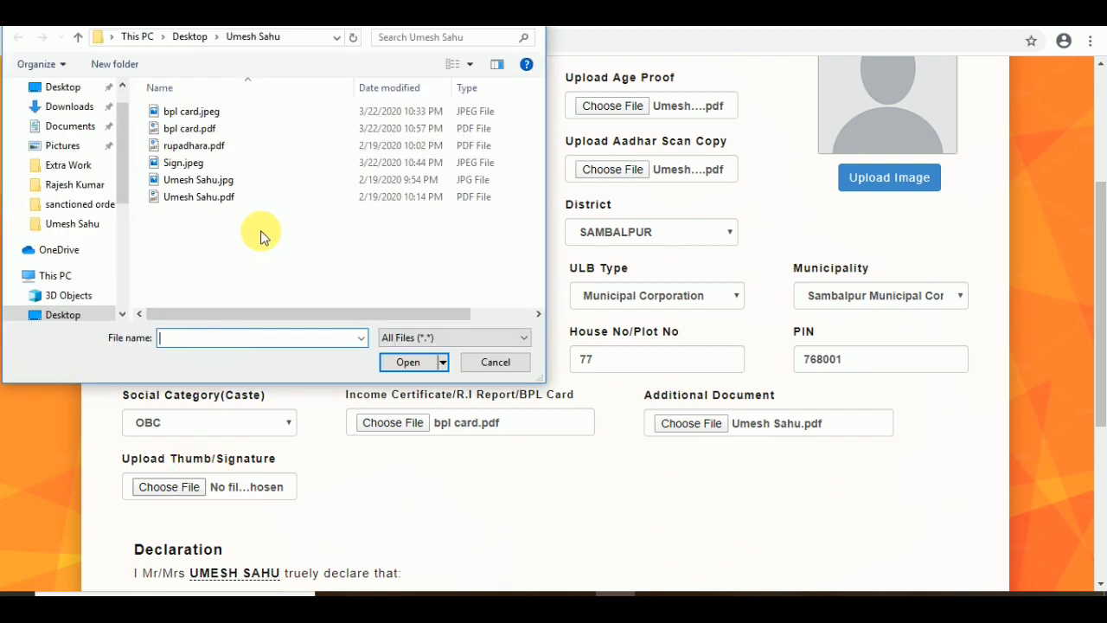
left_click(194, 164)
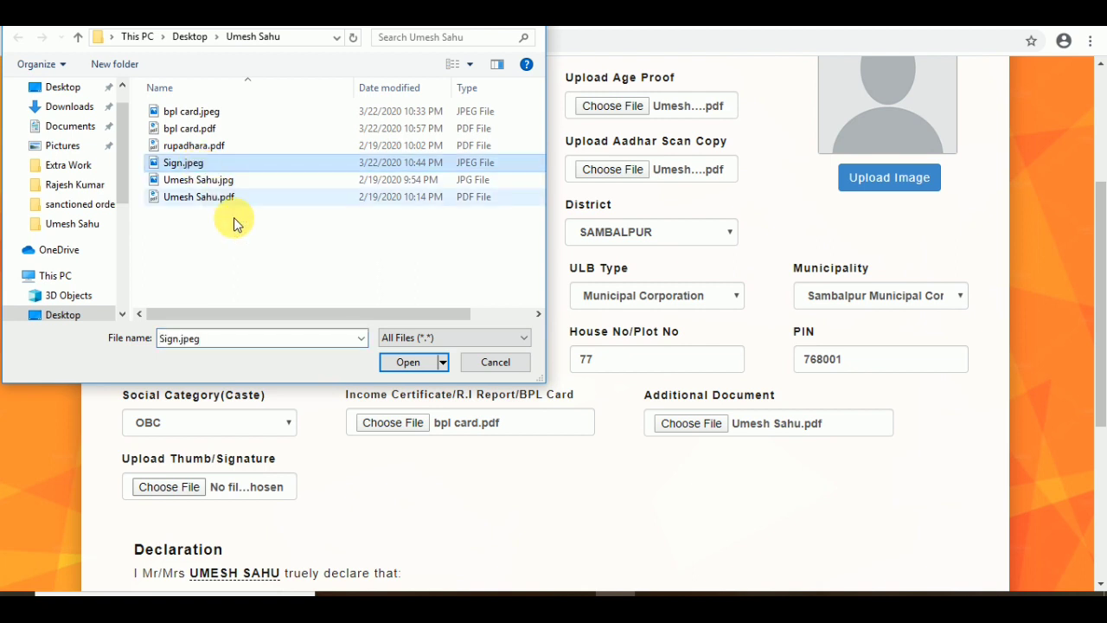
left_click(409, 363)
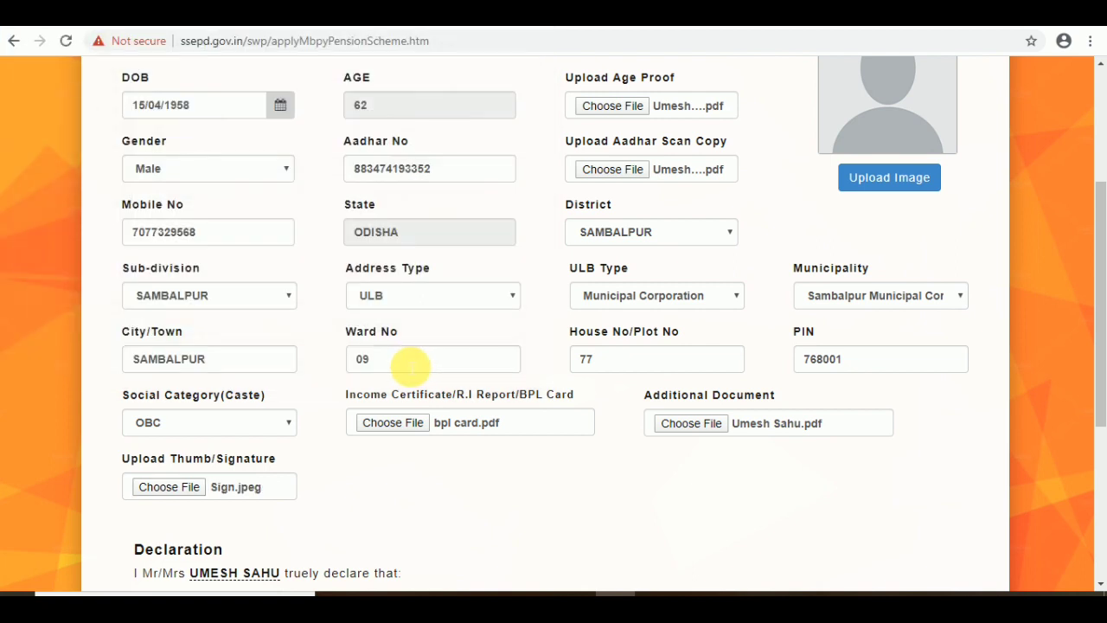
scroll(777, 235, "up", 1)
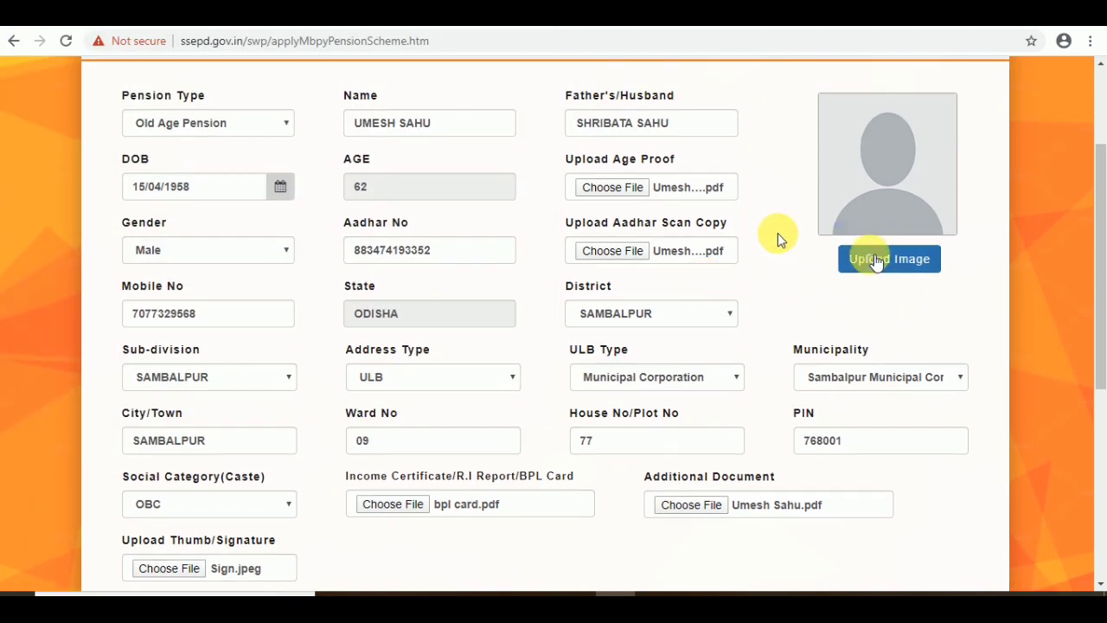
left_click(870, 260)
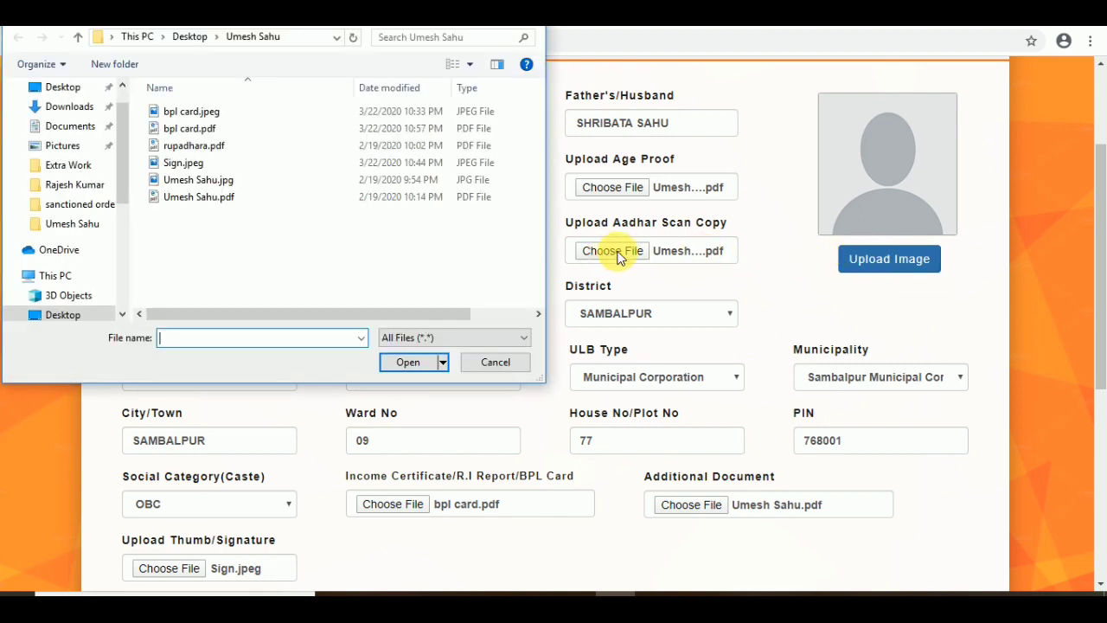
left_click(194, 179)
left_click(399, 361)
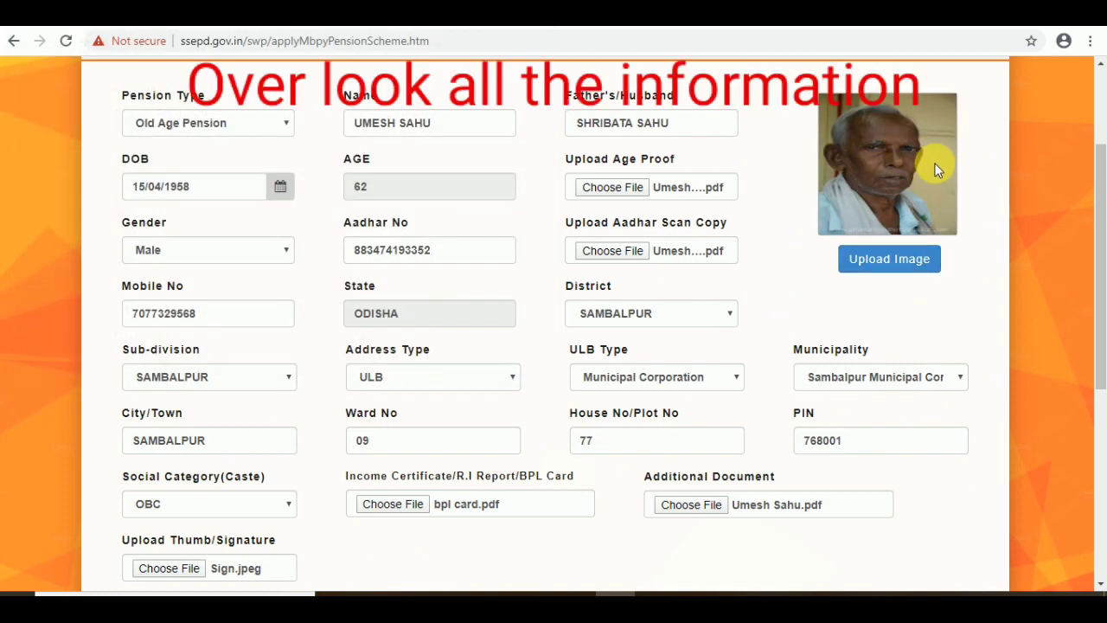
scroll(672, 312, "down", 2)
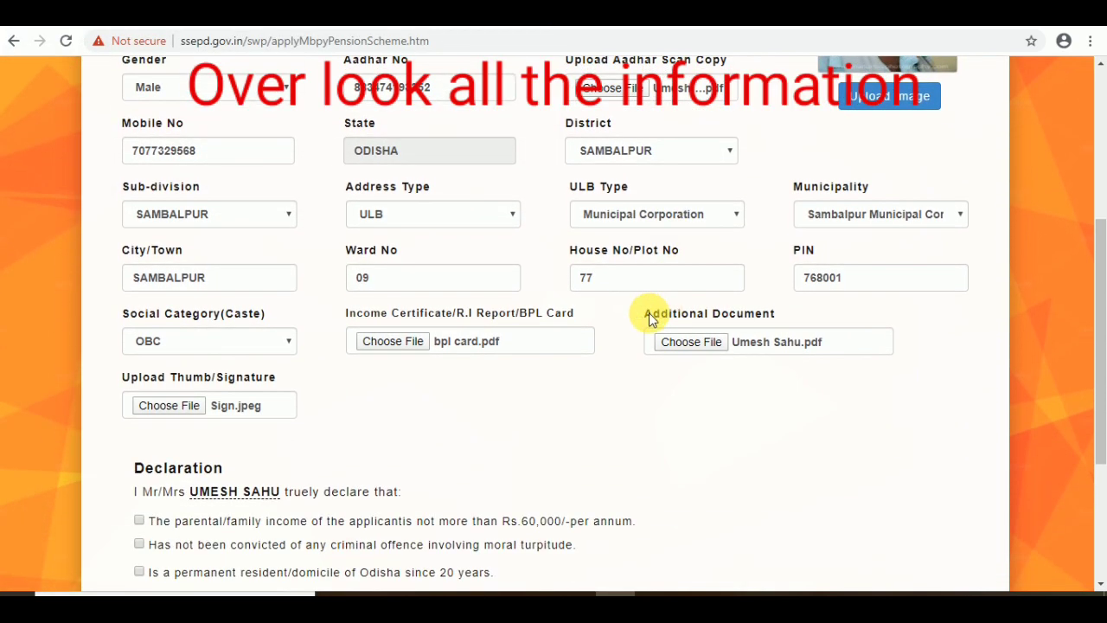
scroll(294, 268, "up", 3)
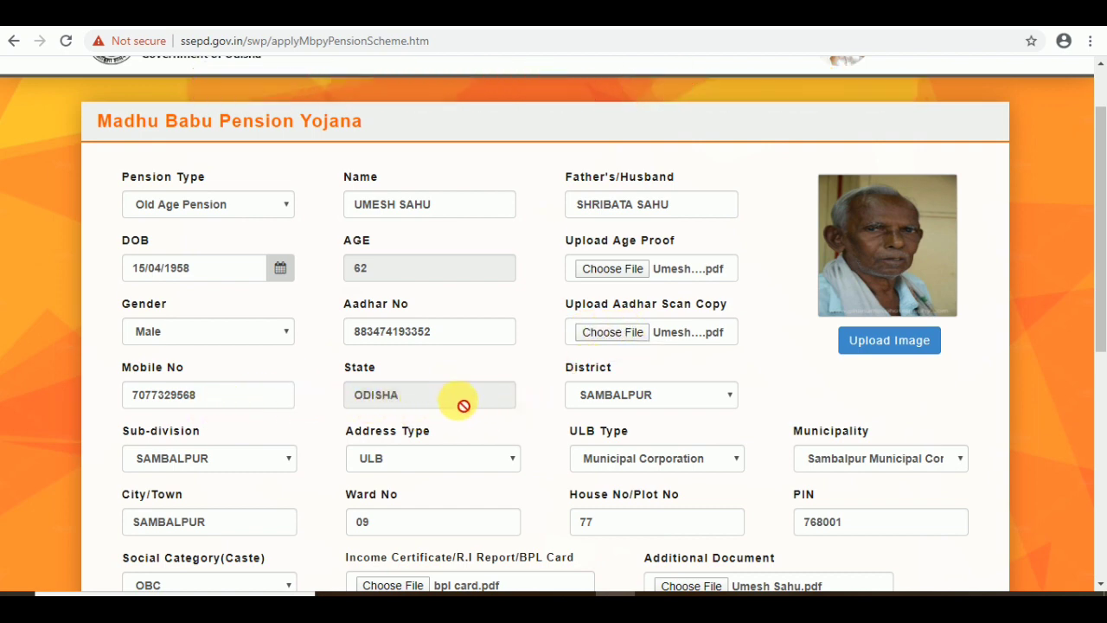
Step: Tick the family income, no criminal conviction and Odisha residency declarations
scroll(306, 467, "down", 1)
scroll(305, 467, "down", 4)
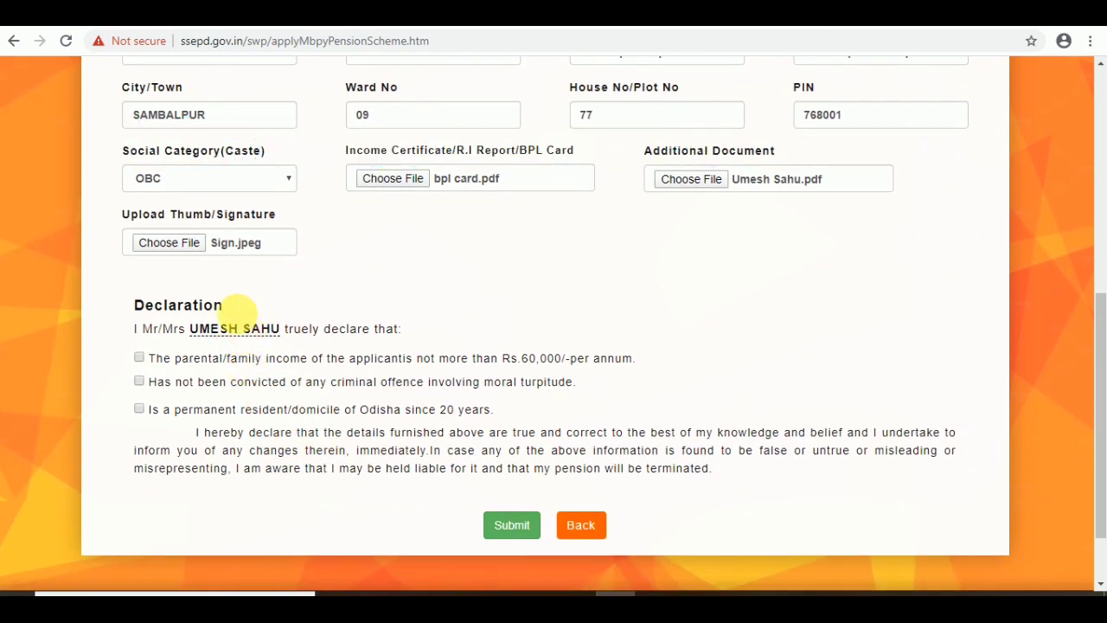
left_click(141, 360)
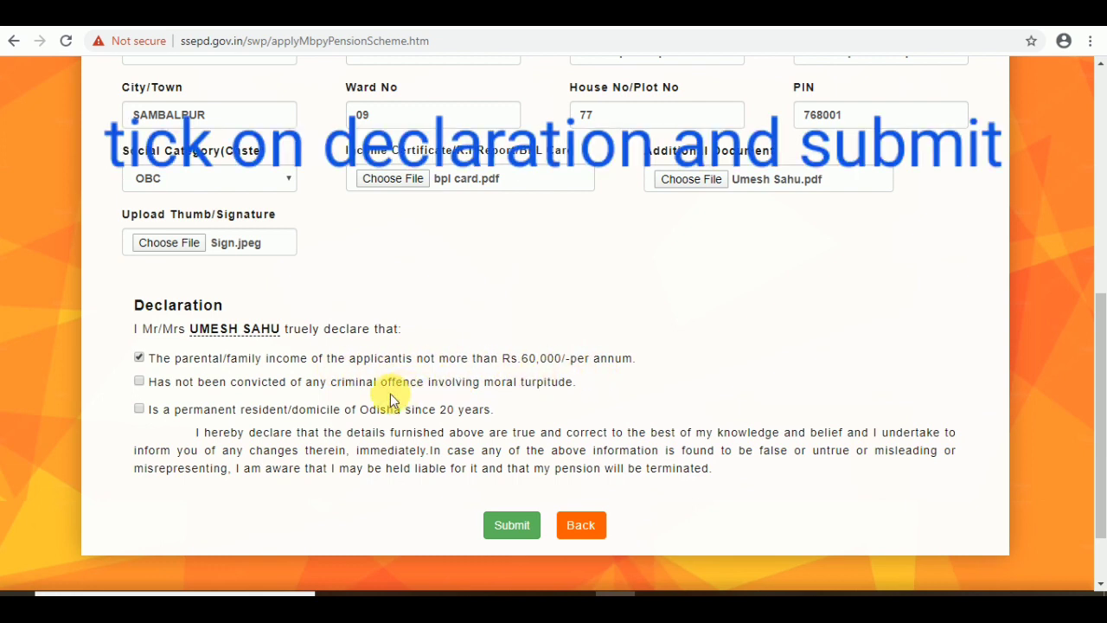
left_click(140, 382)
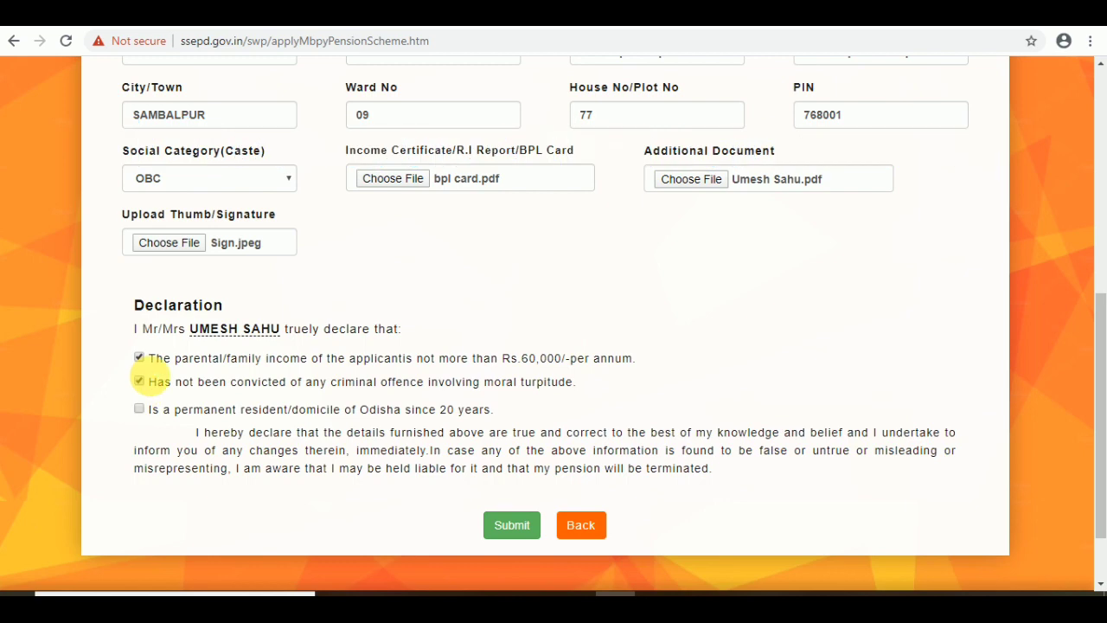
left_click(141, 409)
Step: Submit the completed Madhu Babu Pension Yojana application
scroll(184, 387, "up", 3)
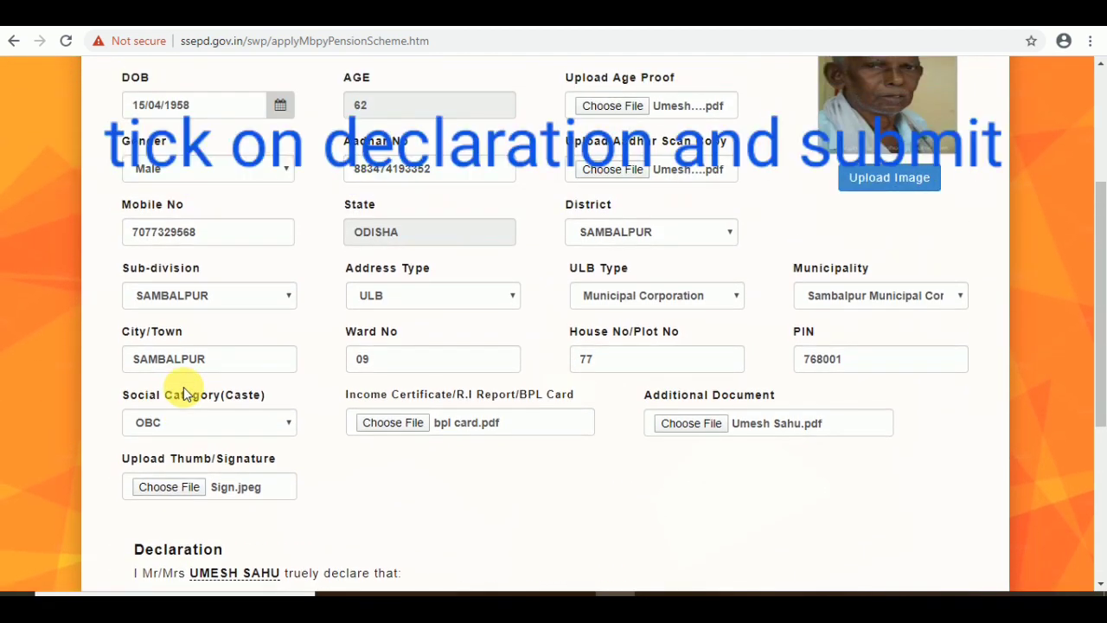
scroll(184, 394, "up", 1)
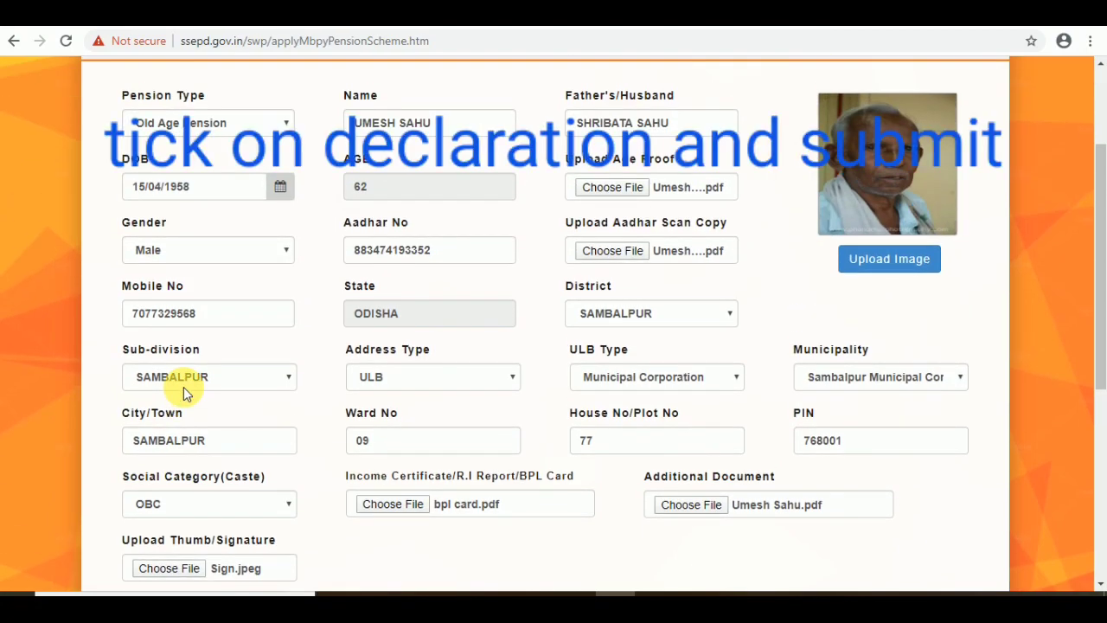
scroll(184, 393, "down", 5)
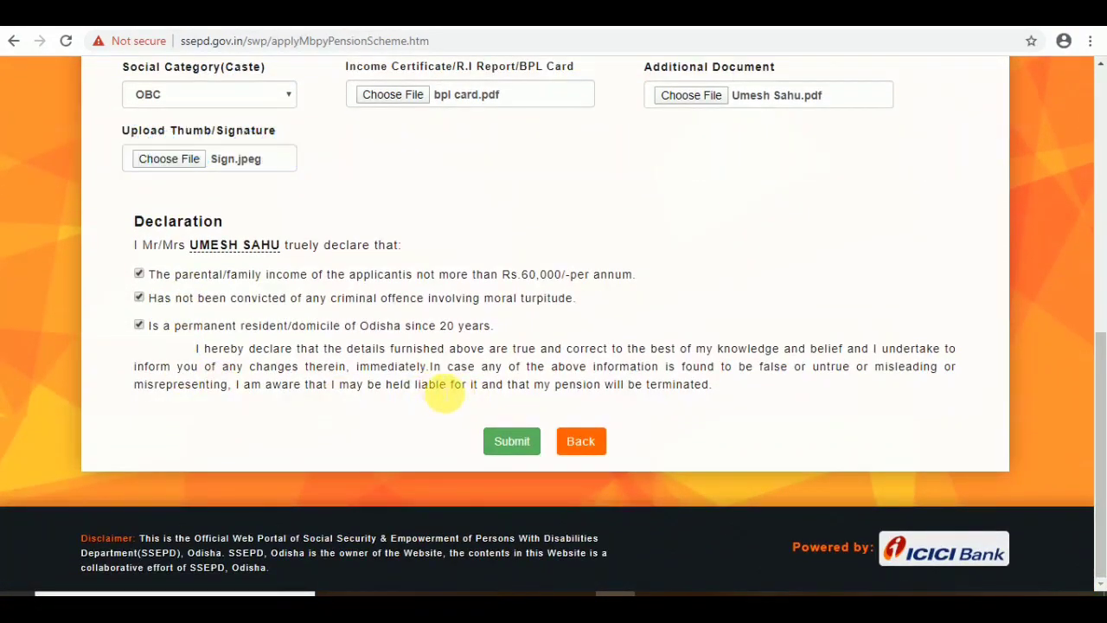
left_click(512, 444)
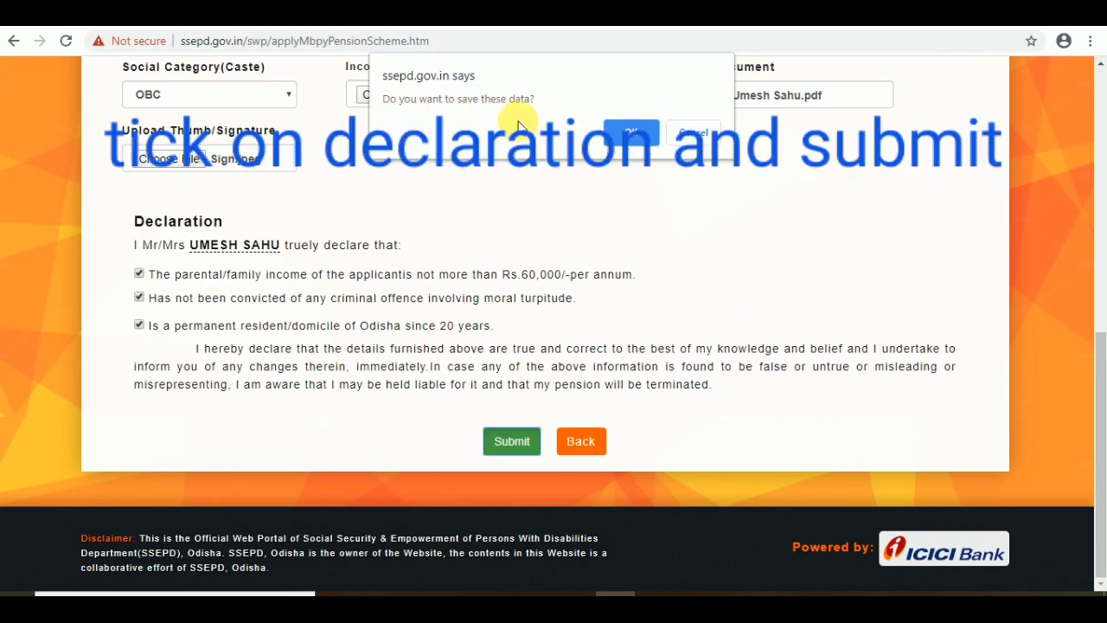
Step: Confirm saving the application data, then return to the ssepd.gov.in homepage tab
left_click(628, 133)
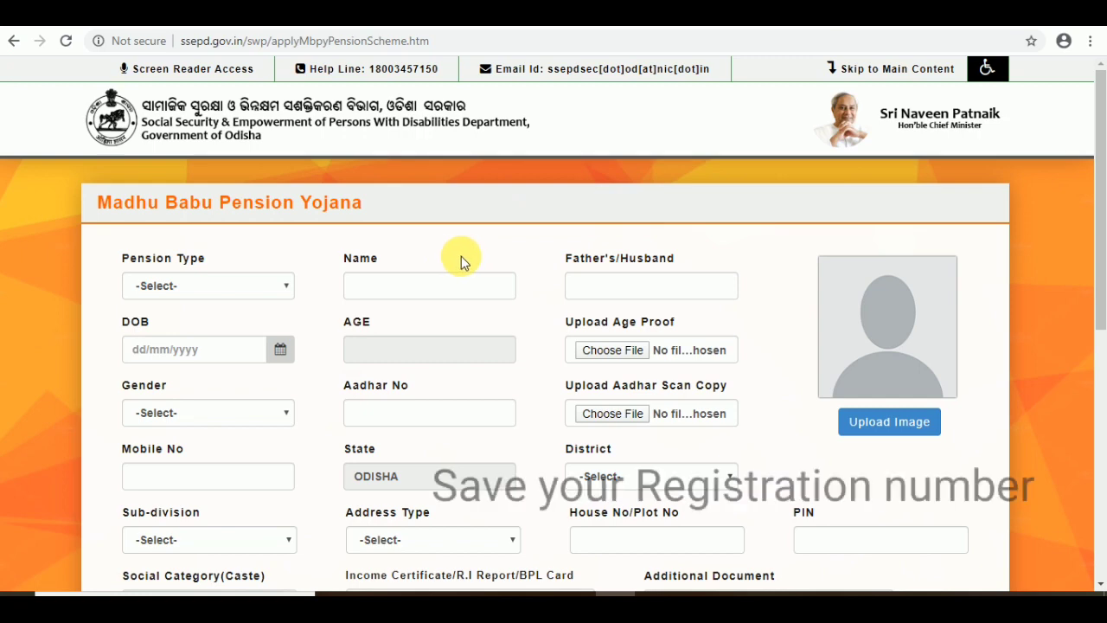
scroll(435, 262, "down", 3)
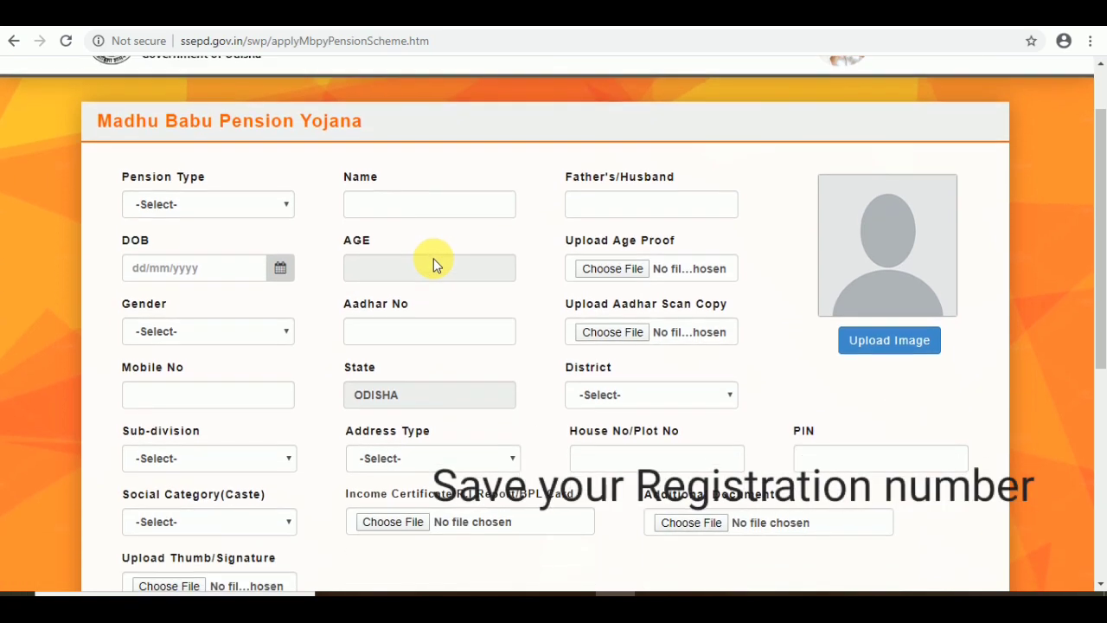
scroll(432, 257, "down", 3)
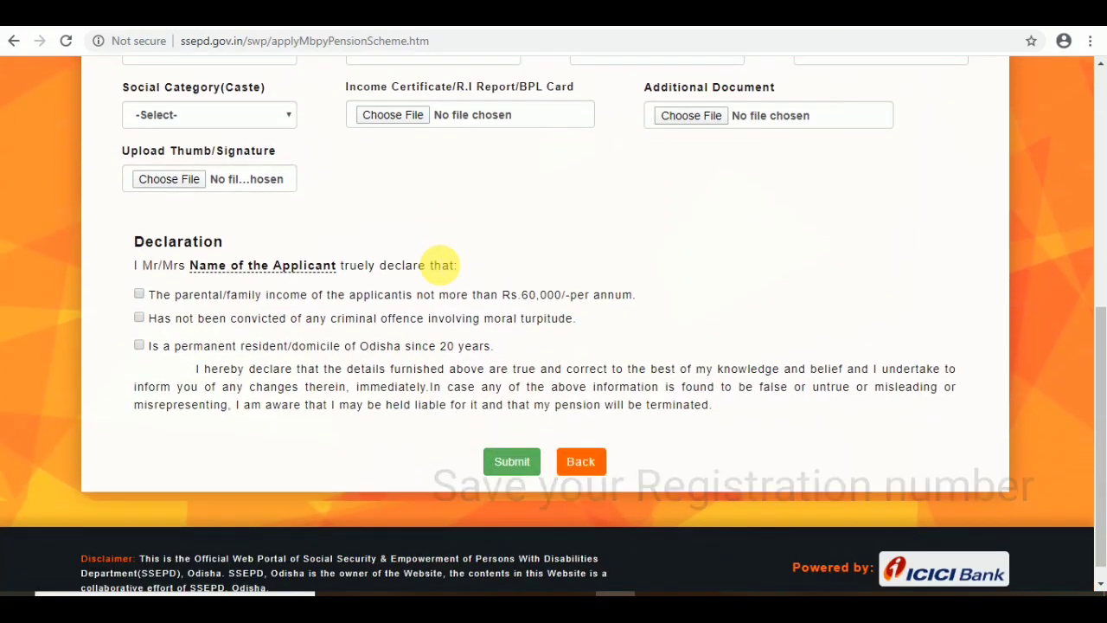
scroll(440, 265, "up", 5)
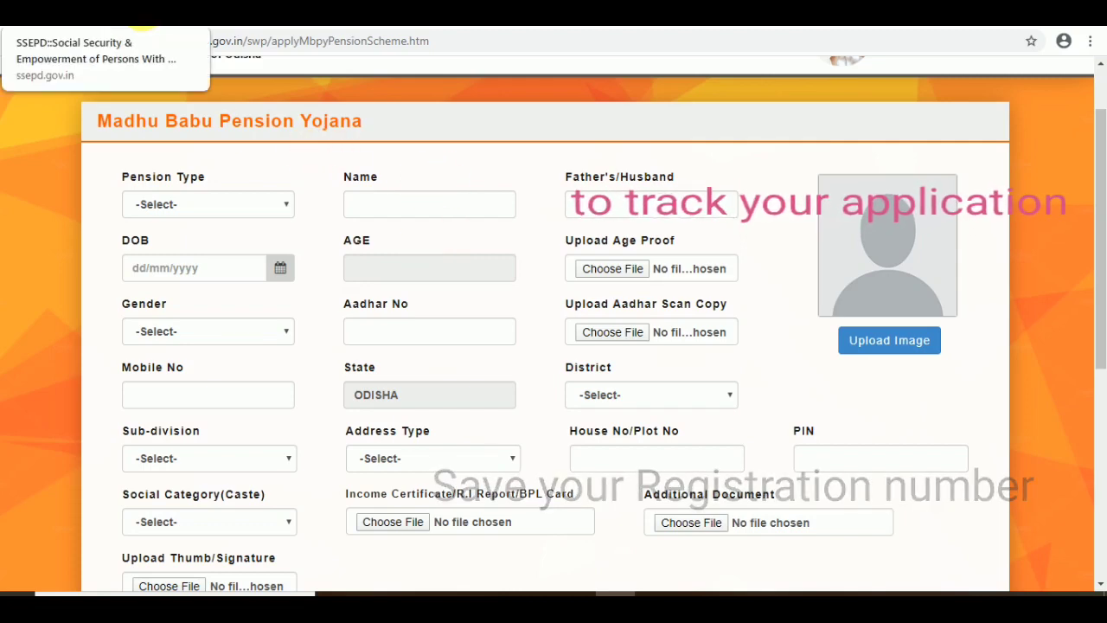
left_click(141, 13)
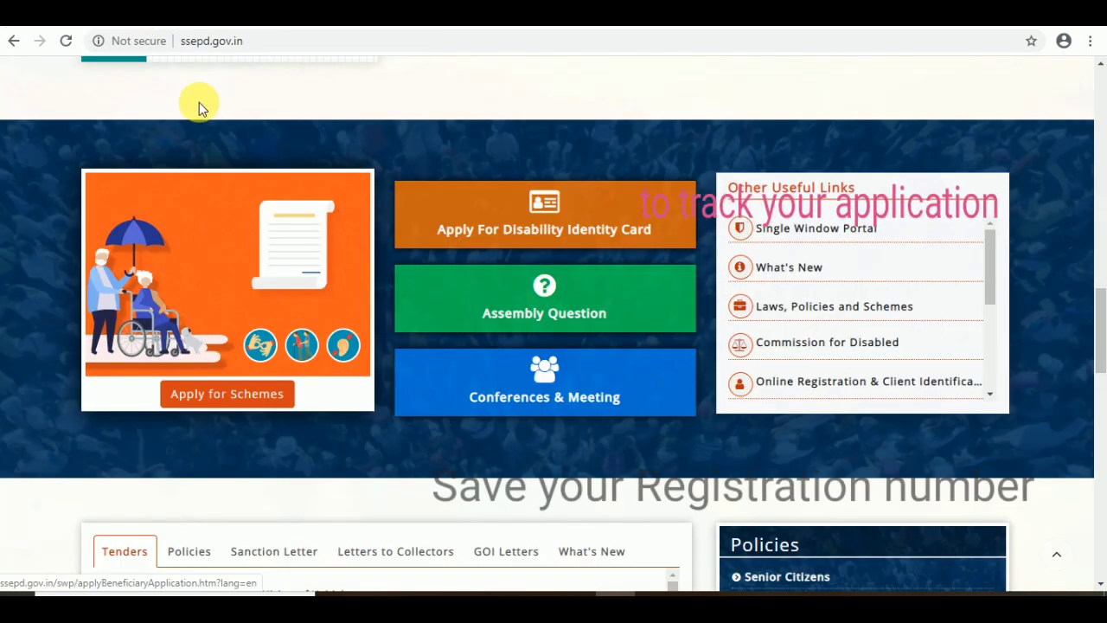
Step: Track Madhu Babu Pension Yojana from Apply for Schemes and focus the Application Number box
left_click(212, 391)
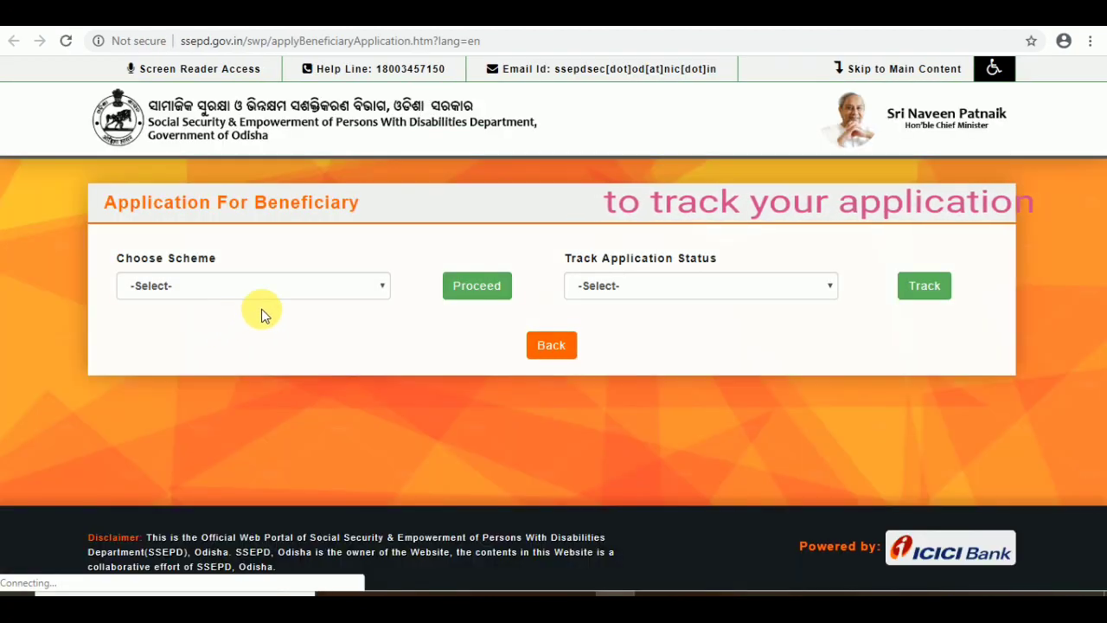
left_click(629, 288)
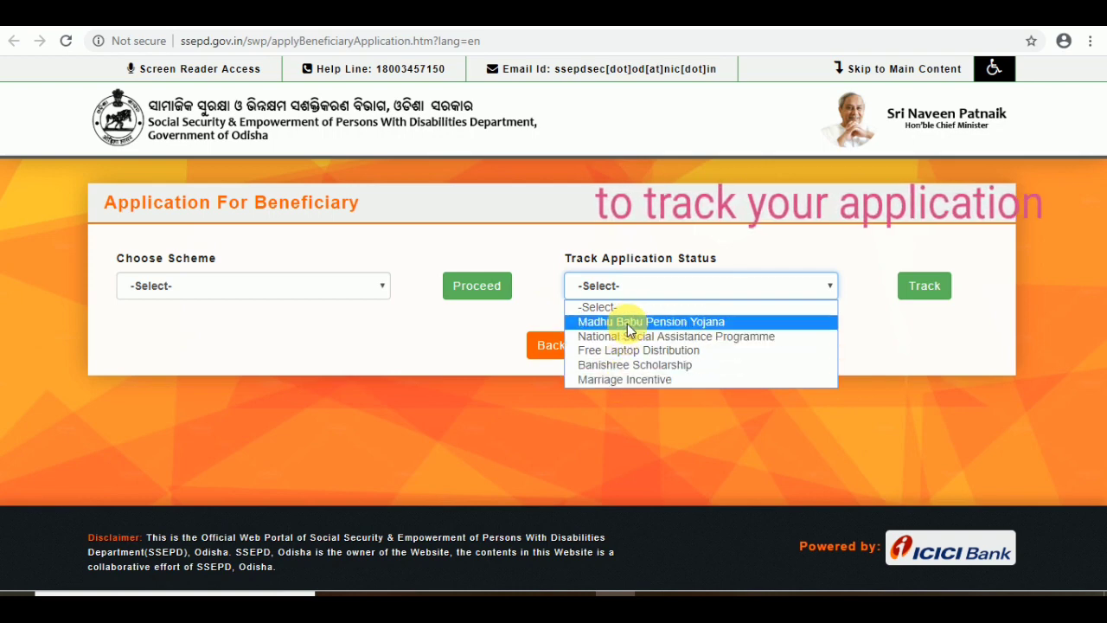
left_click(633, 320)
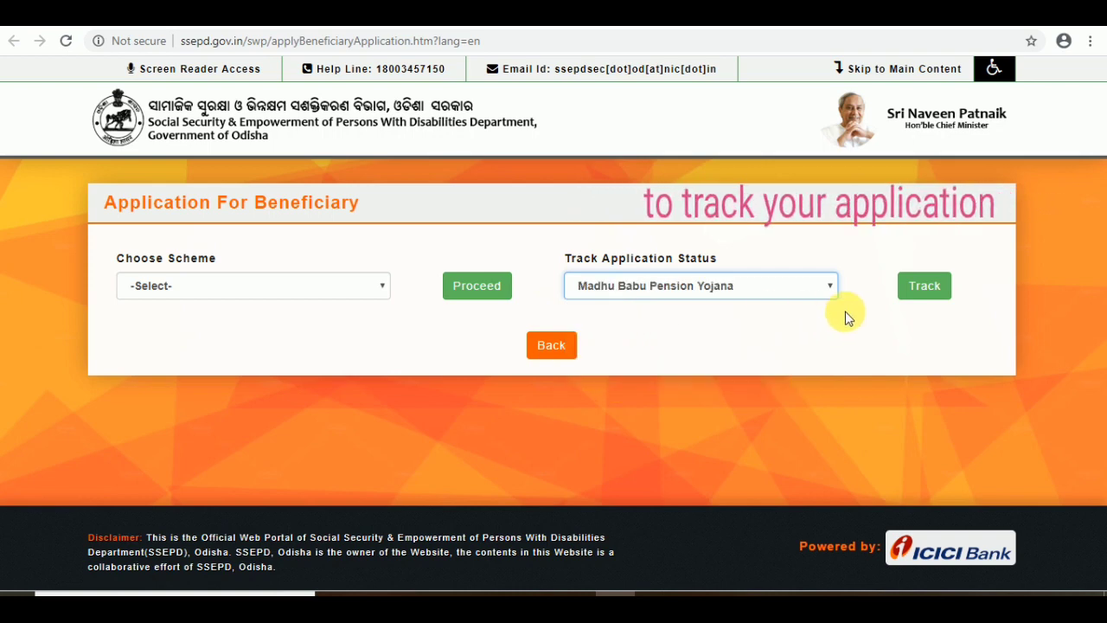
left_click(925, 289)
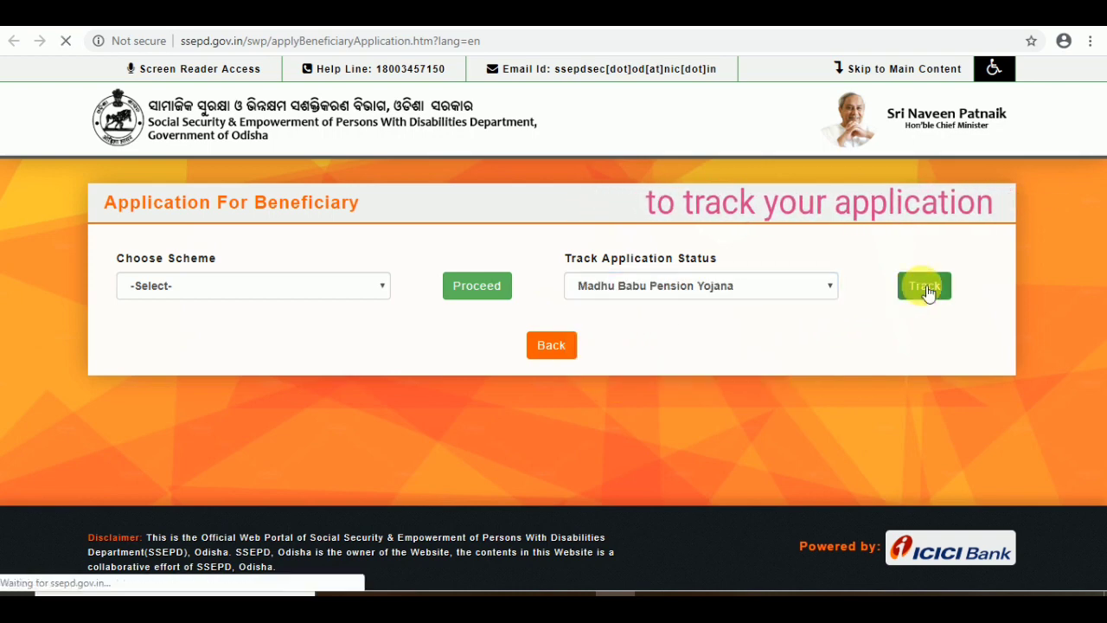
left_click(518, 296)
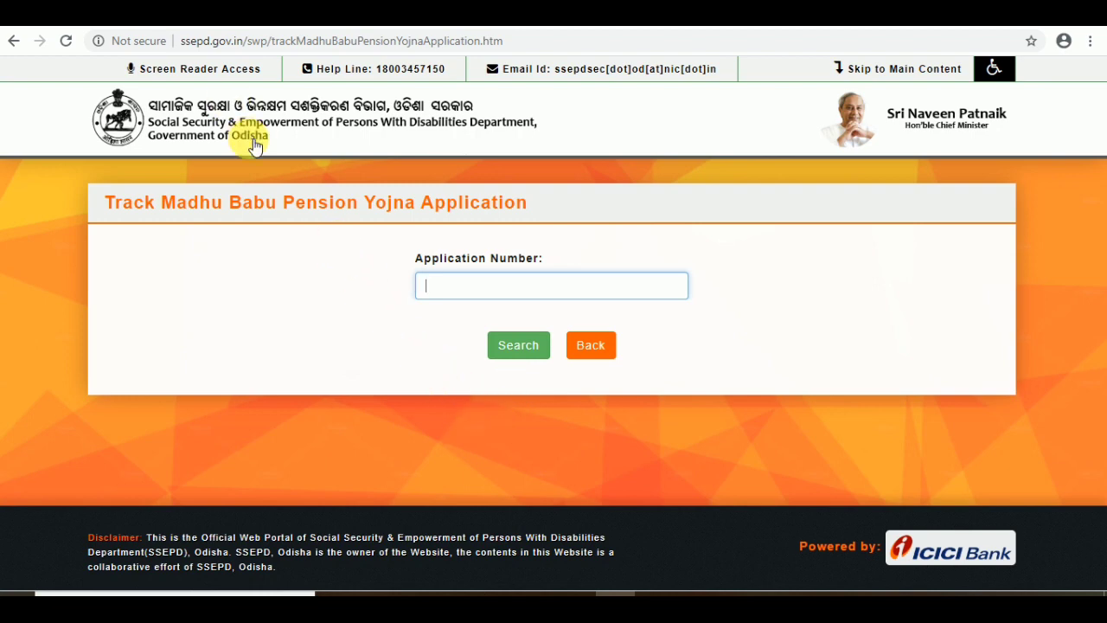
Step: Reopen Apply for Schemes from the homepage and close the Choose Scheme list unselected
left_click(130, 13)
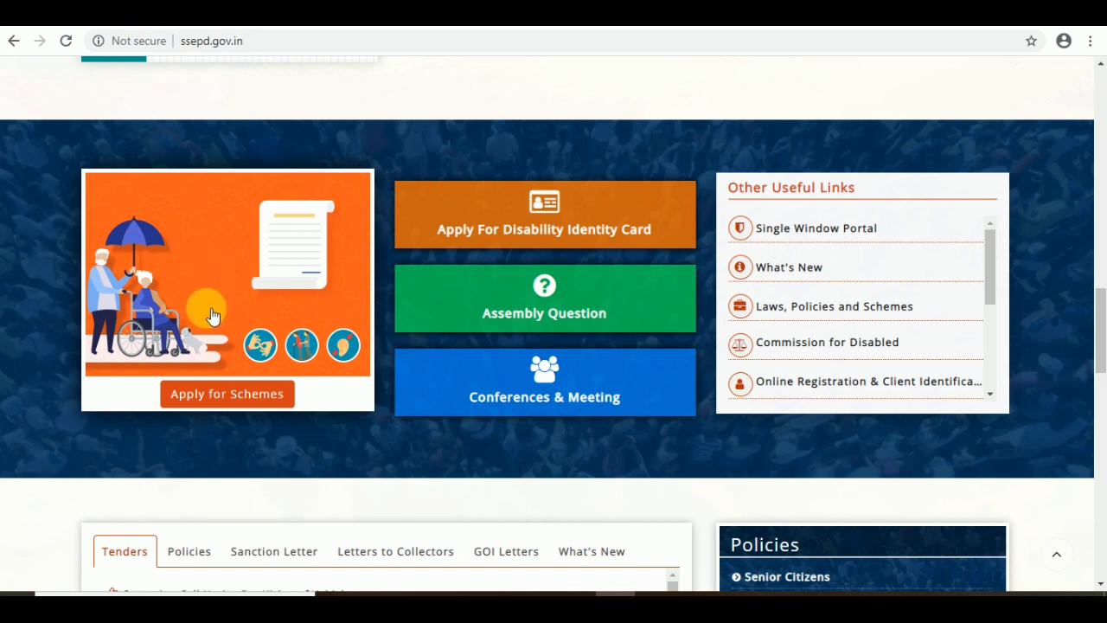
left_click(208, 391)
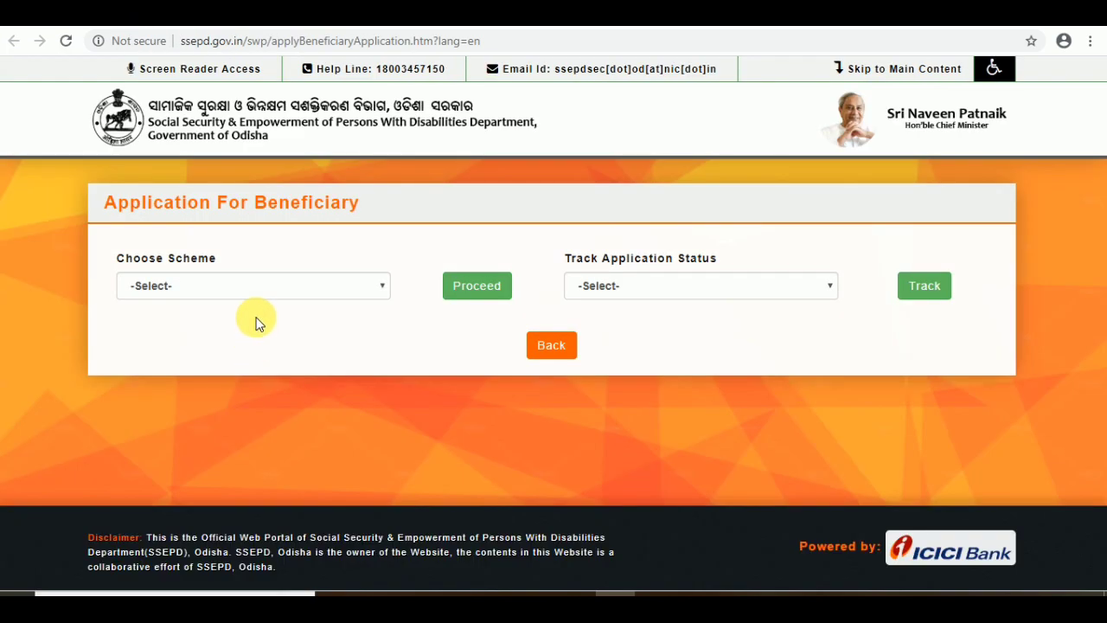
left_click(265, 288)
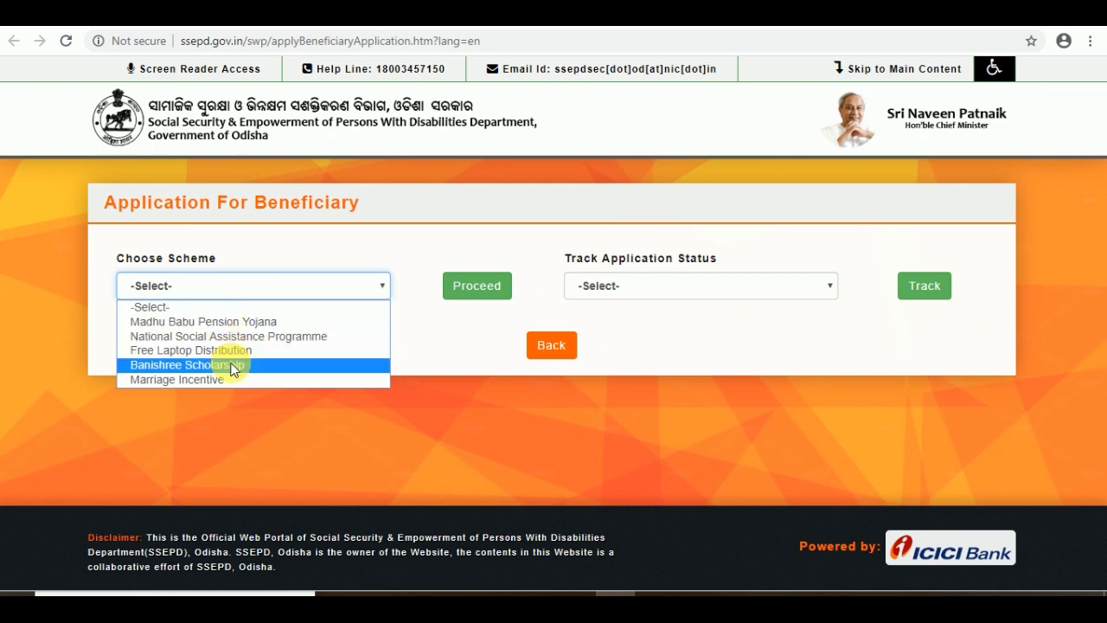
left_click(239, 426)
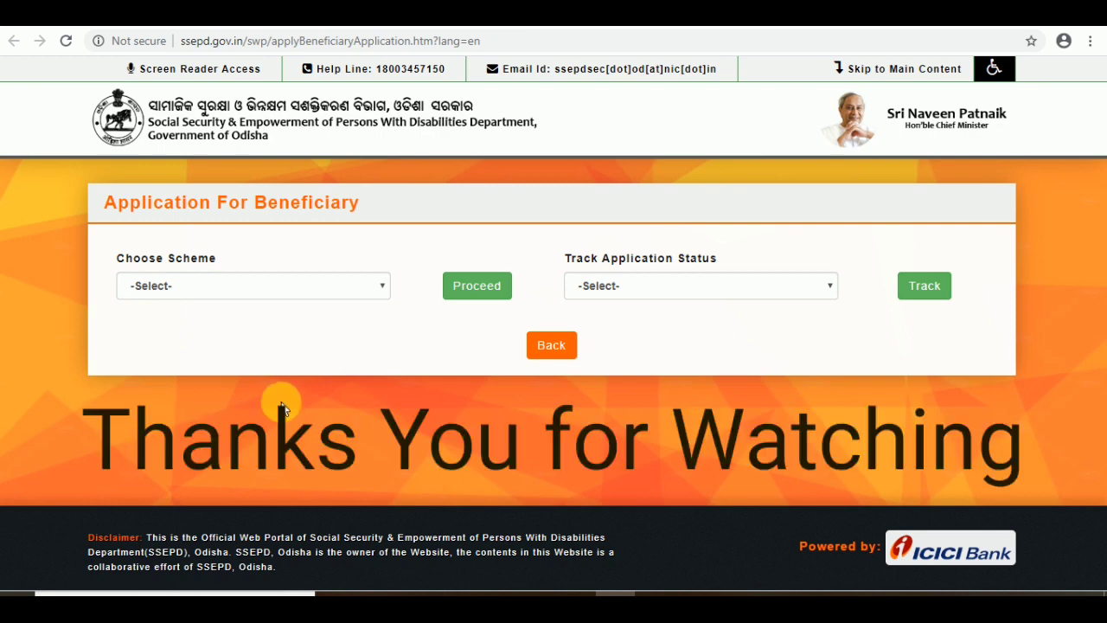